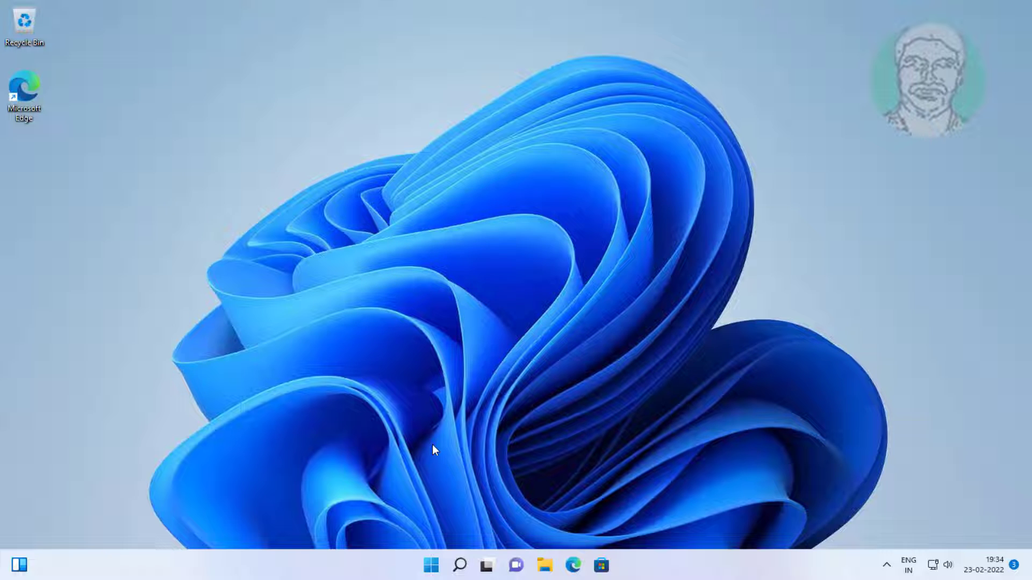
Step: Turn on the on-screen keyboard in the Accessibility keyboard settings, and close both the keyboard and Settings
click(431, 565)
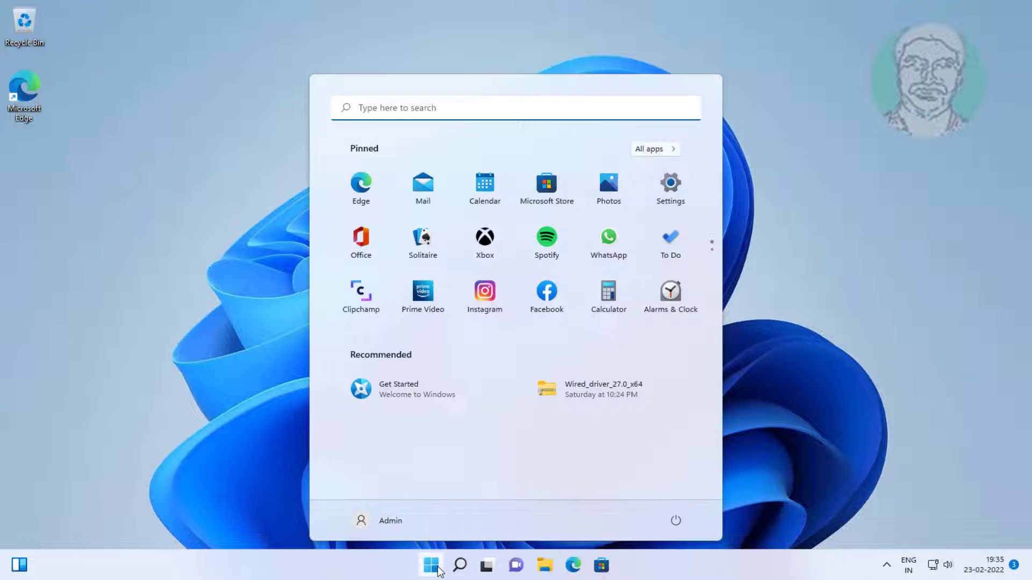
click(657, 187)
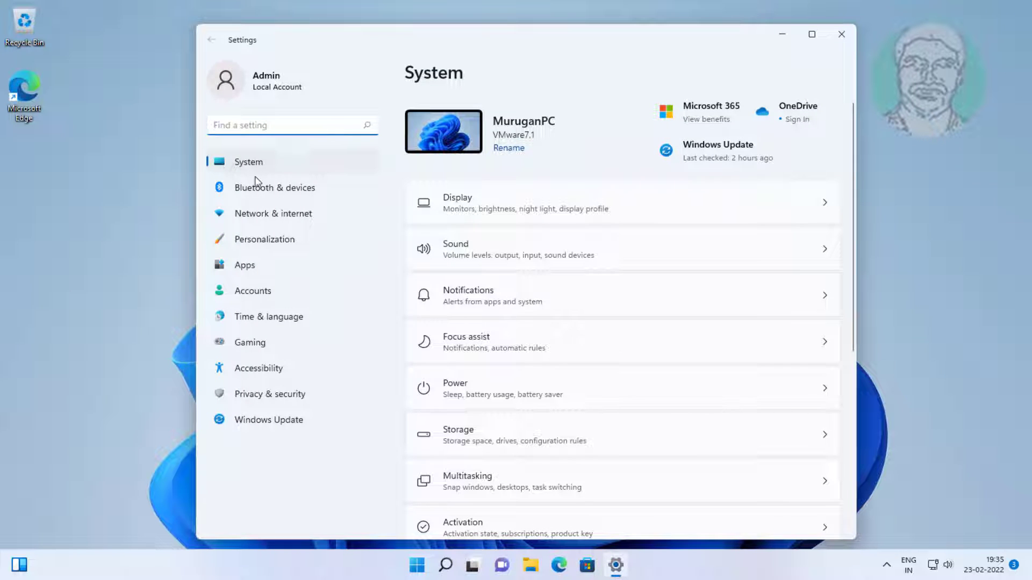
click(245, 369)
scroll(564, 449, down, 5)
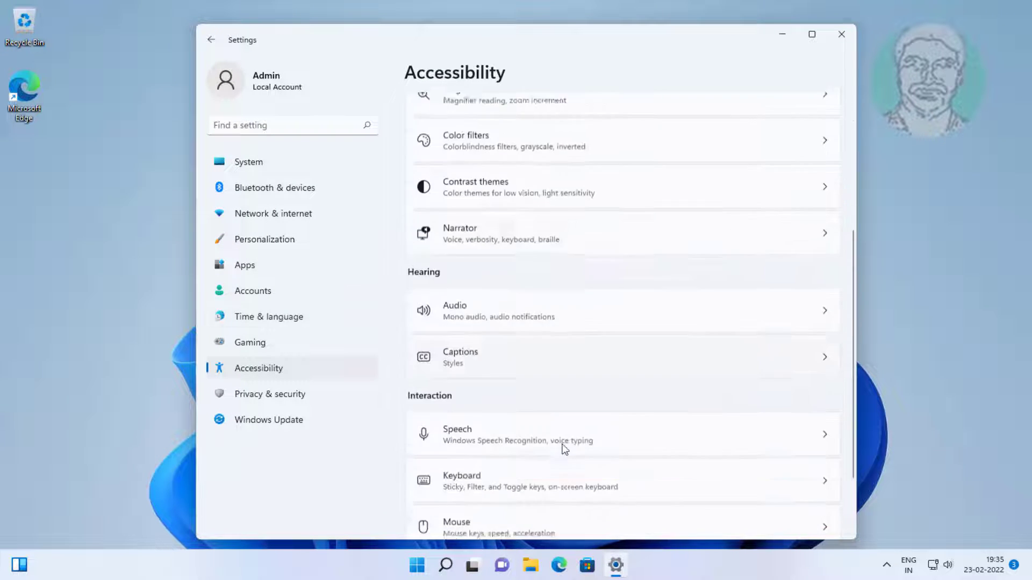
scroll(565, 449, down, 1)
click(514, 456)
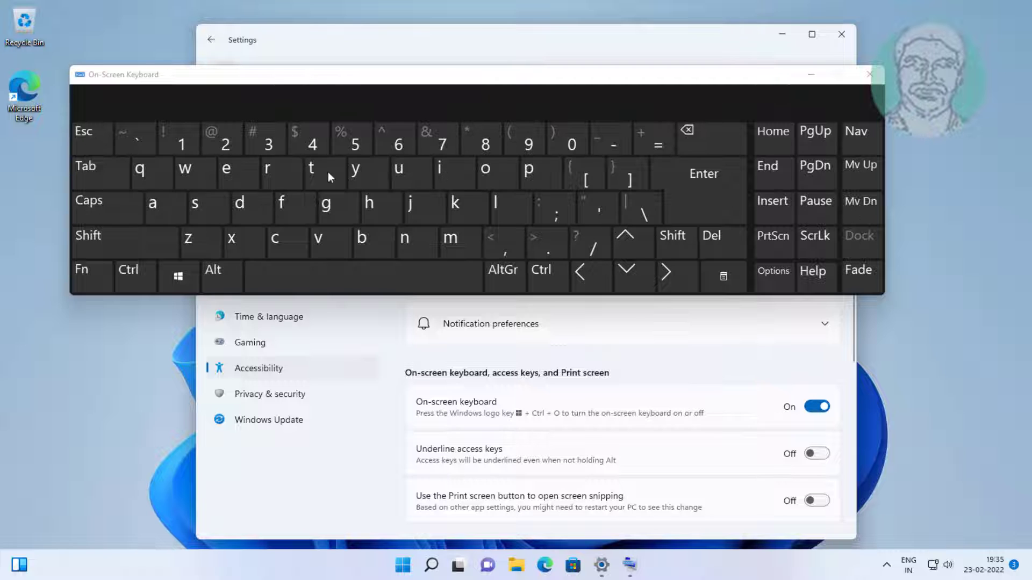
click(869, 74)
click(842, 33)
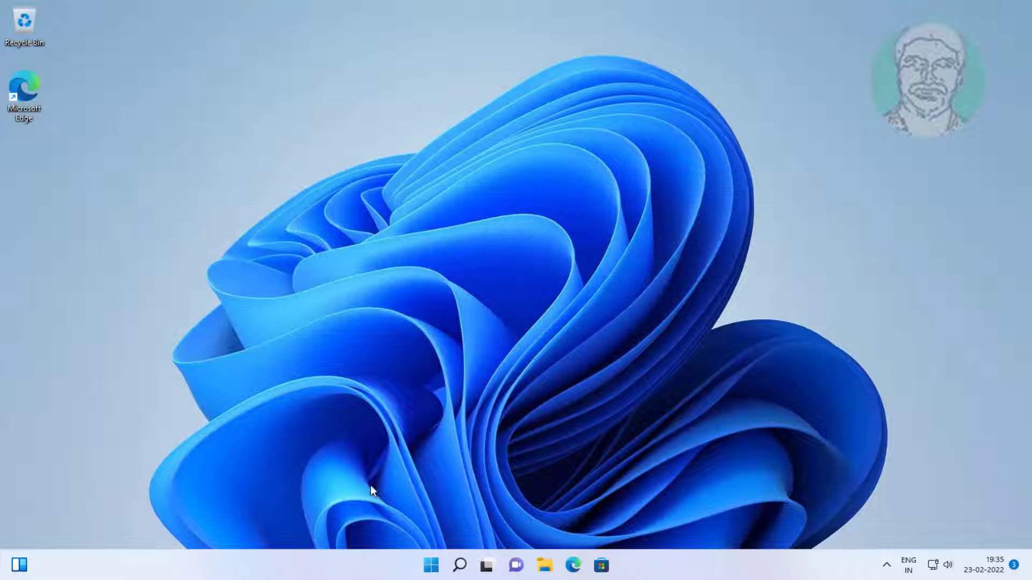
Step: Search Windows for "device manager" and open Device Manager
click(459, 564)
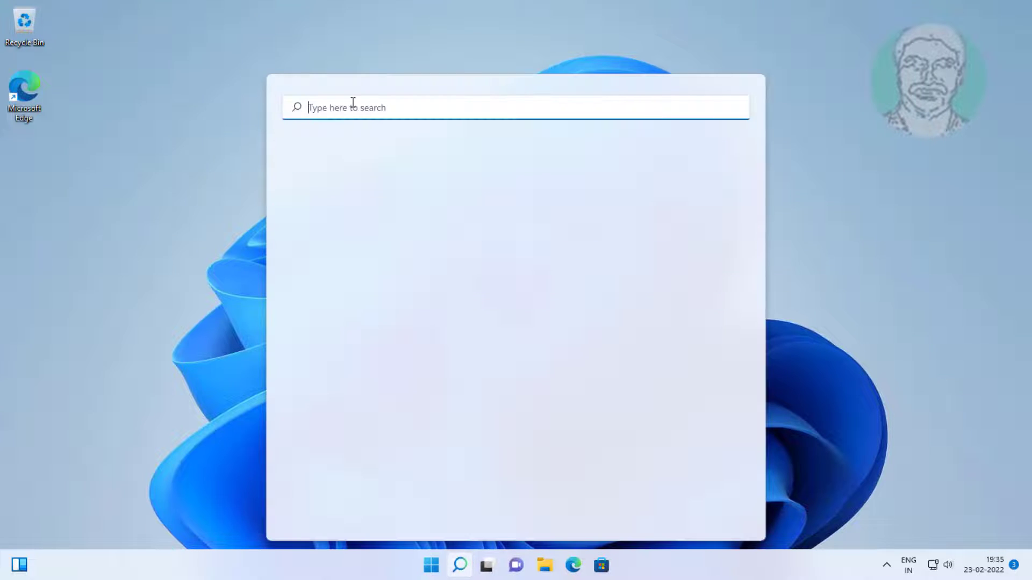
text(dev)
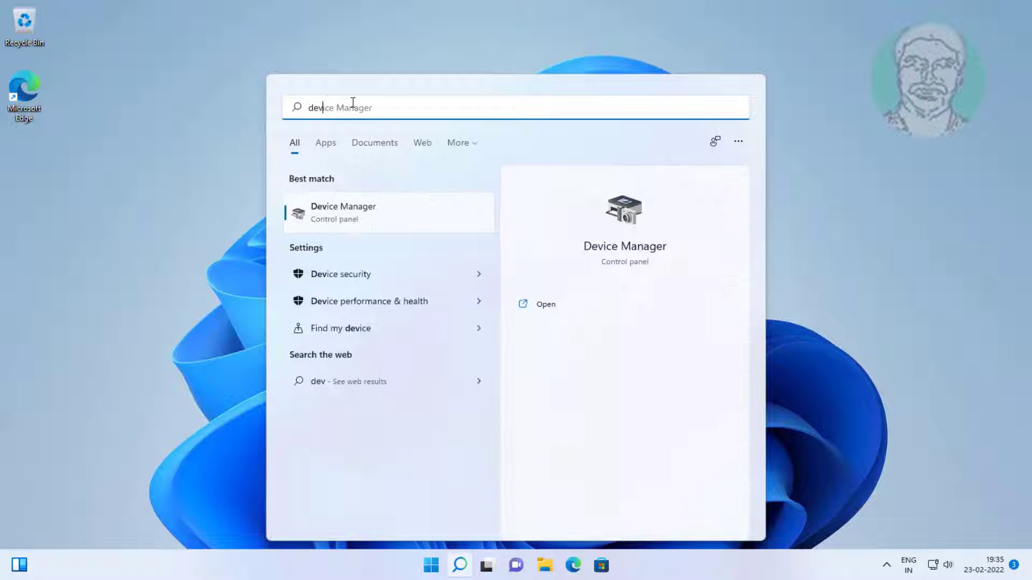
text(ice manager)
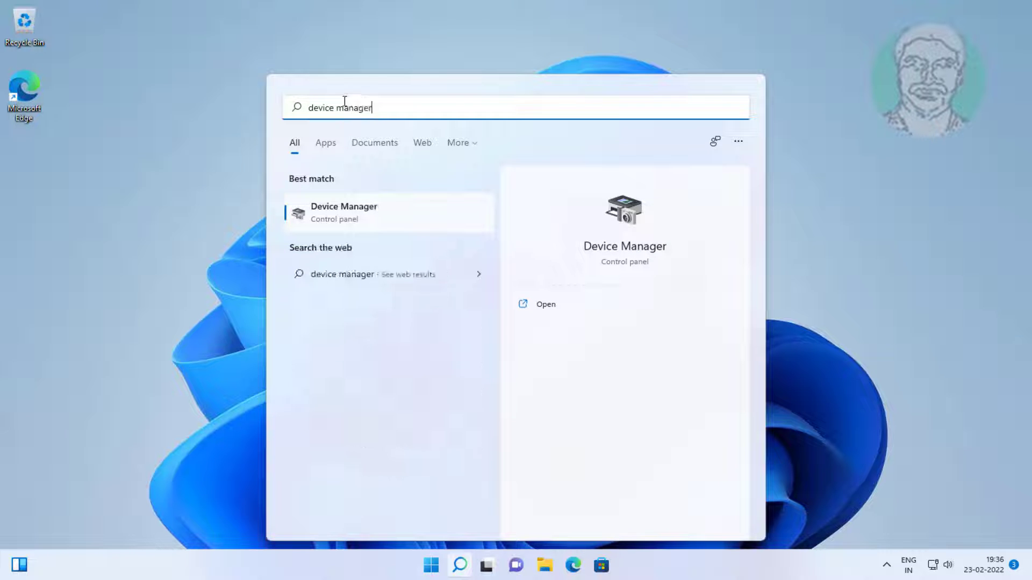
click(325, 215)
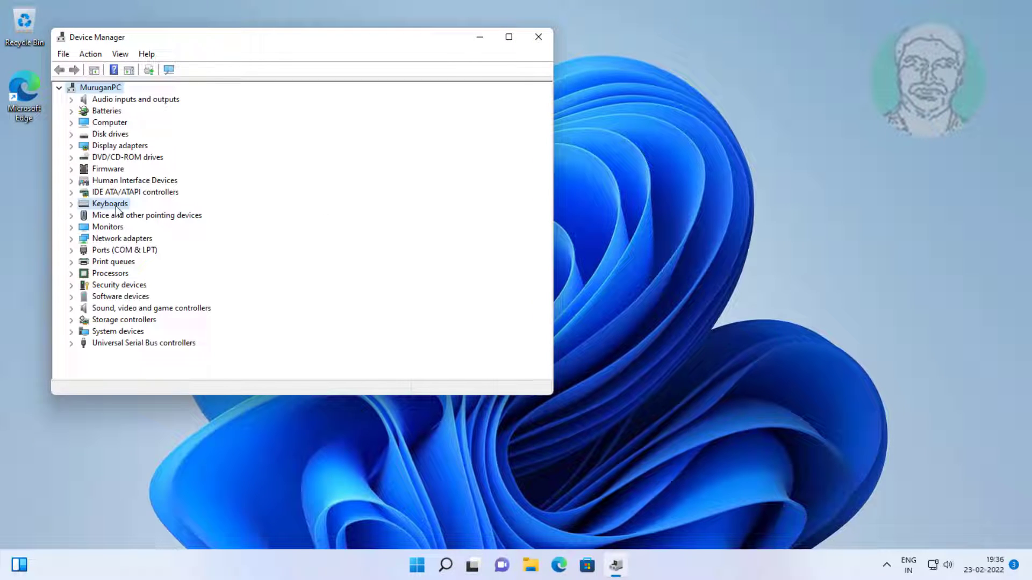
Step: Expand the Keyboards category and run an automatic driver search for the Standard PS/2 Keyboard
click(113, 205)
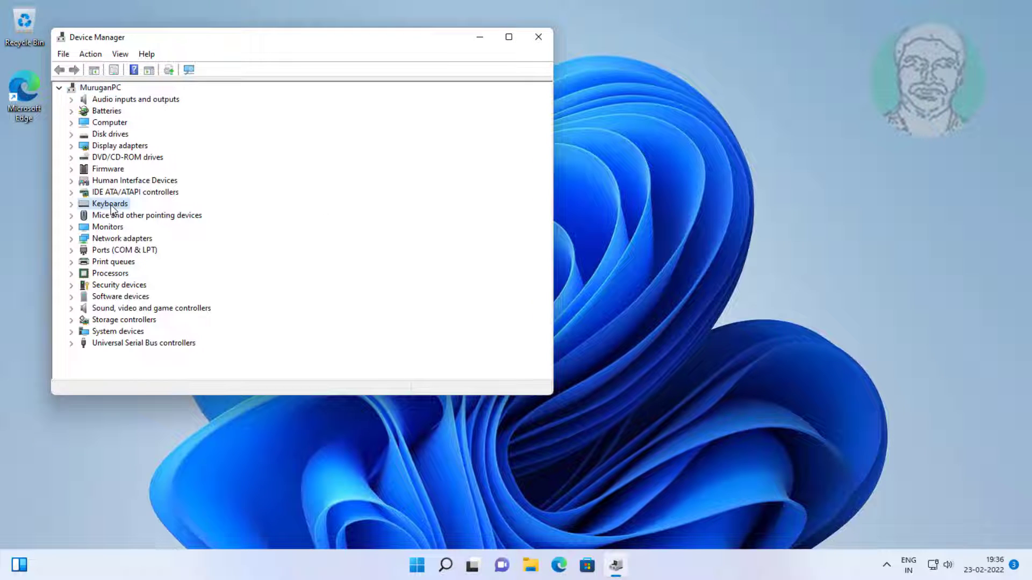
click(71, 205)
click(143, 216)
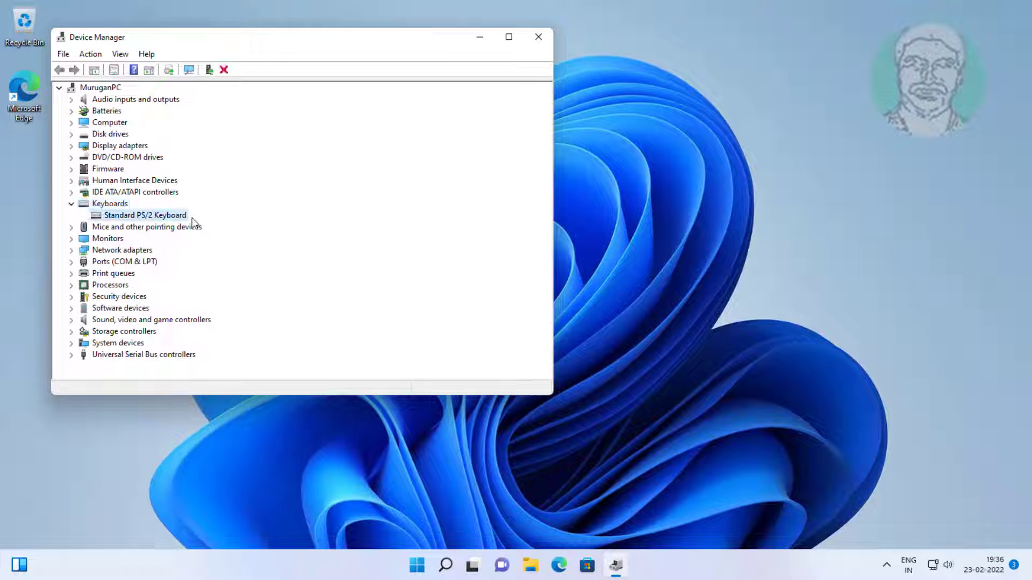
right_click(165, 216)
click(212, 221)
click(301, 200)
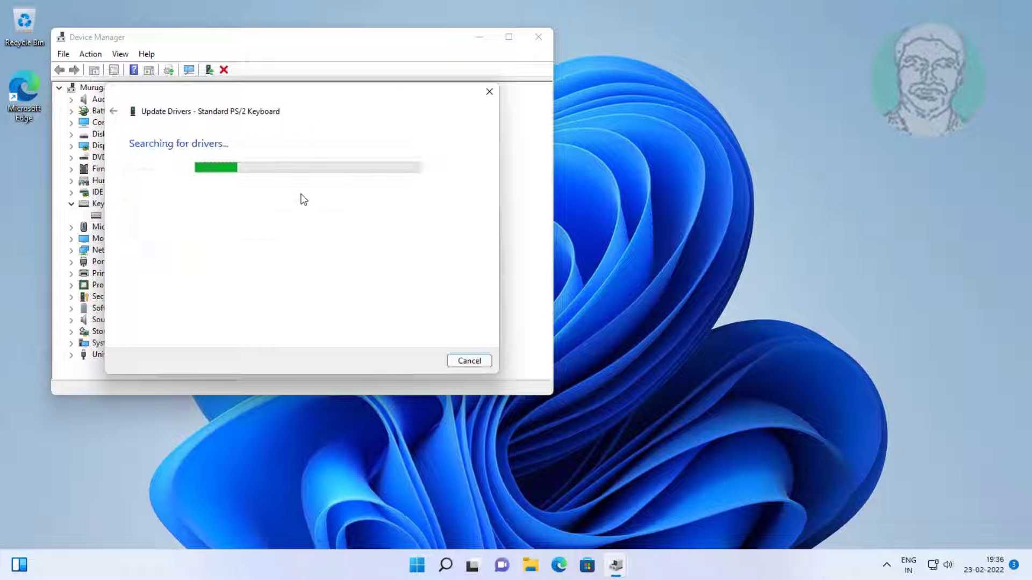
Step: Go to Windows Update from the driver wizard and check for updates, closing Settings and Device Manager when finished
click(283, 301)
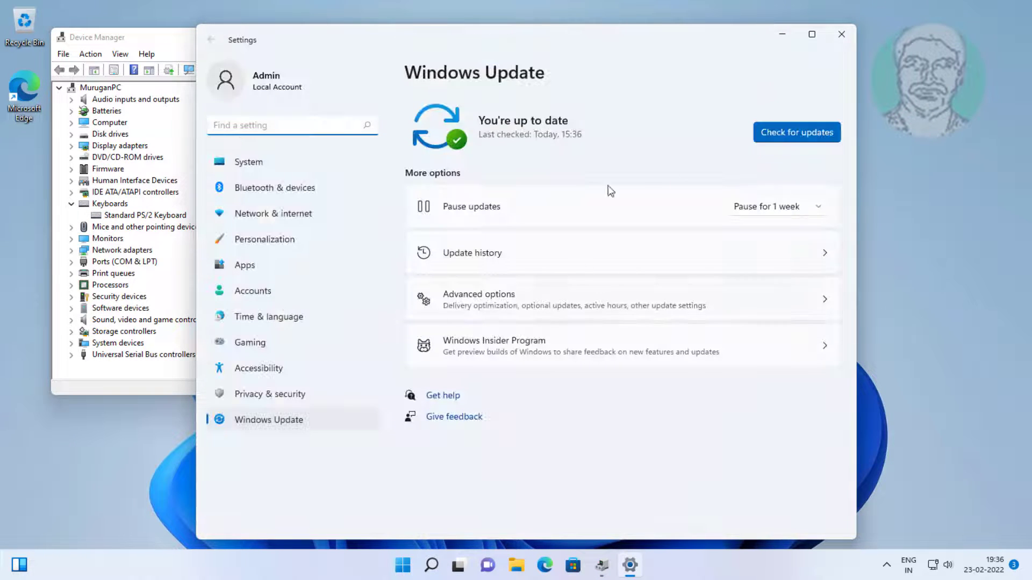
click(787, 134)
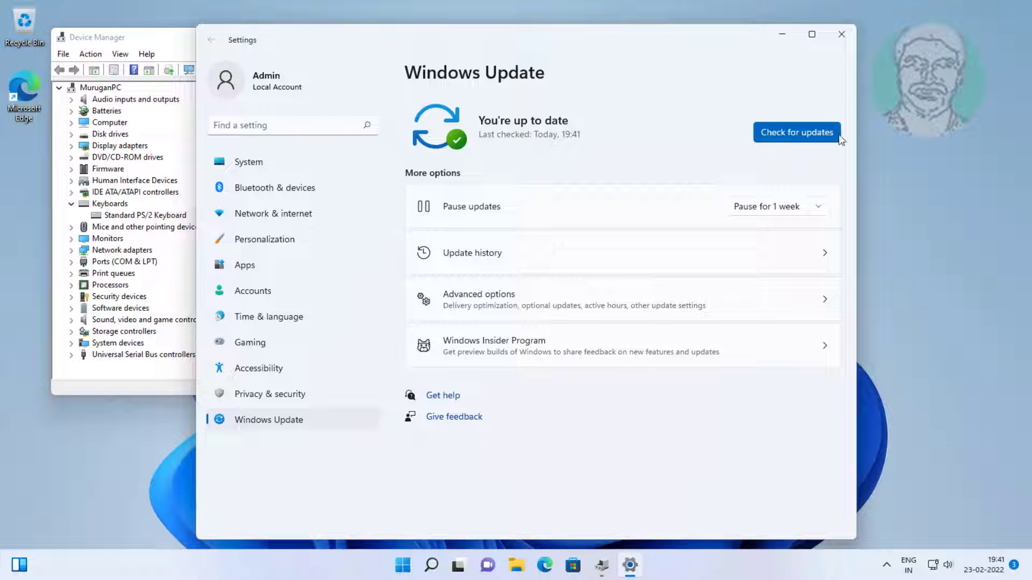
click(847, 35)
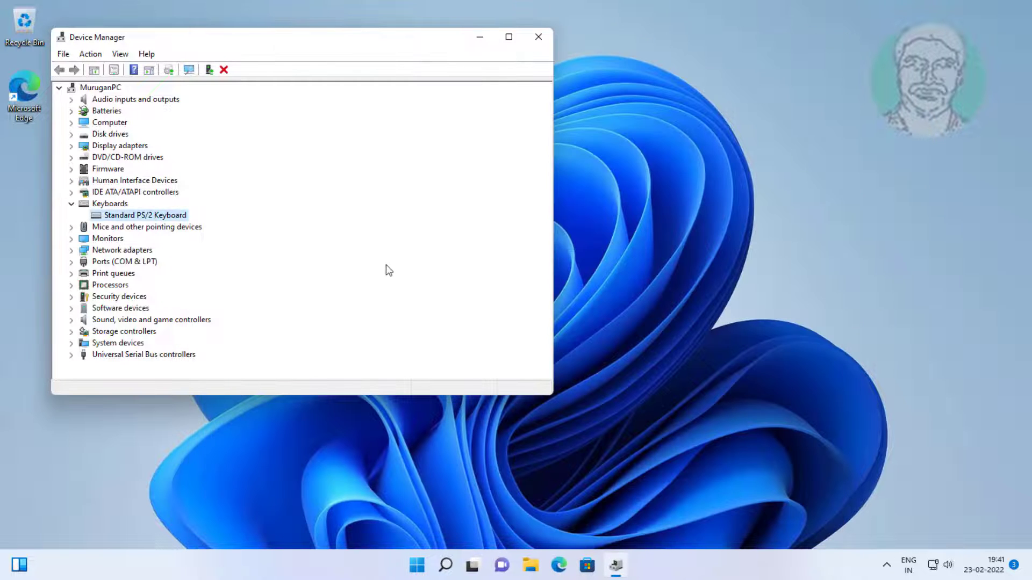
click(538, 36)
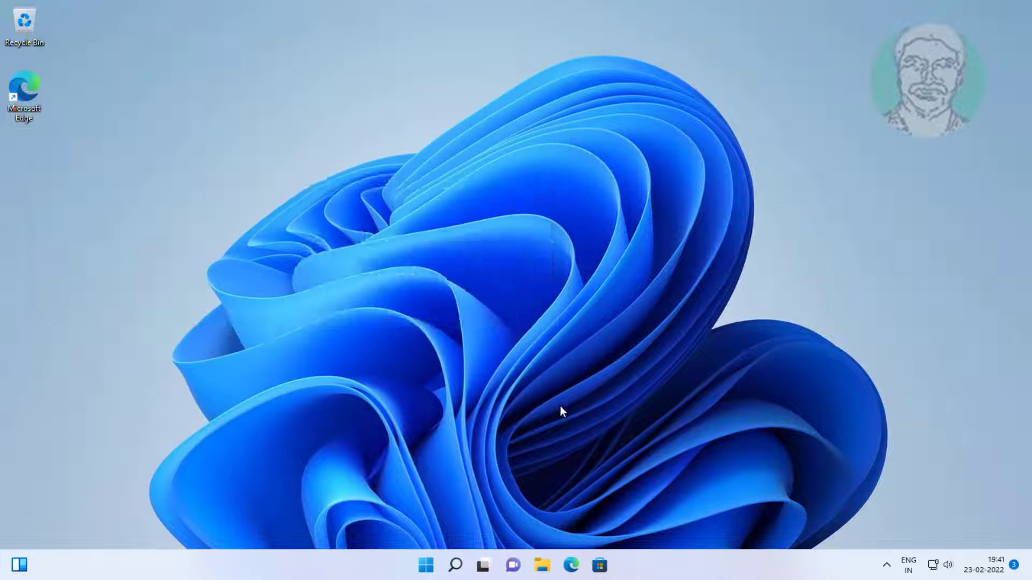
Step: Reopen Device Manager by searching Windows for "device manager"
click(460, 565)
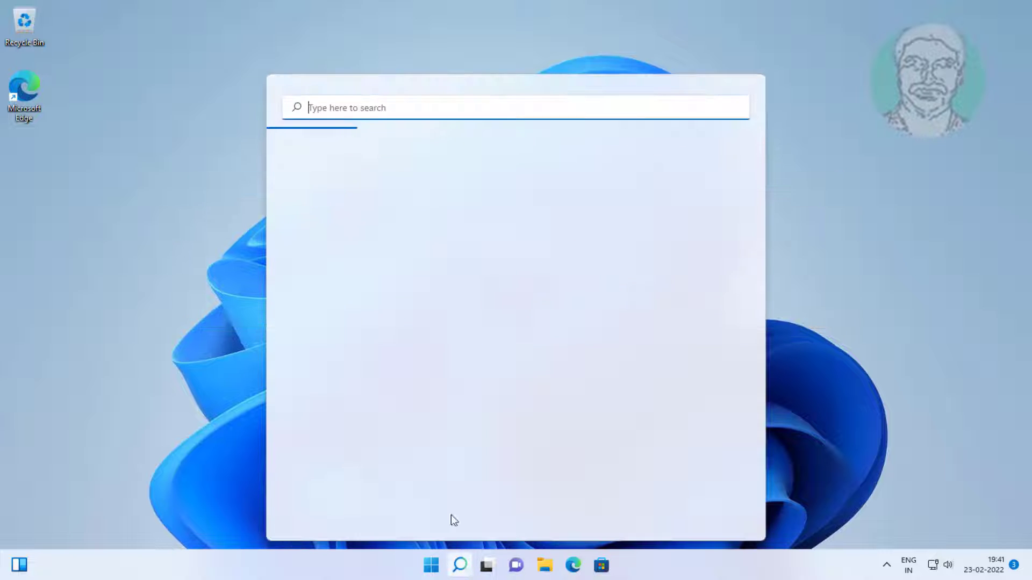
text(d)
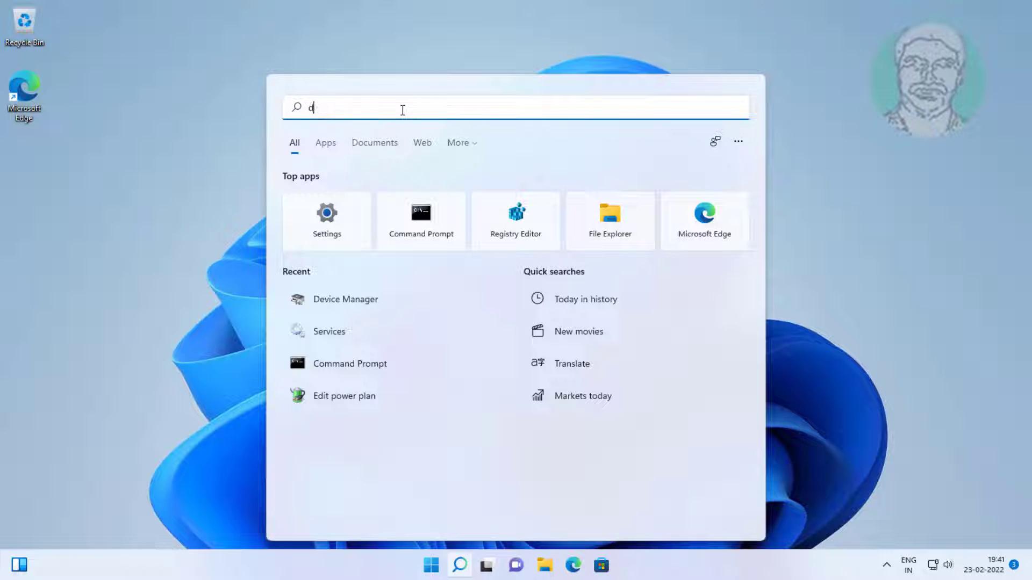
text(evice manager)
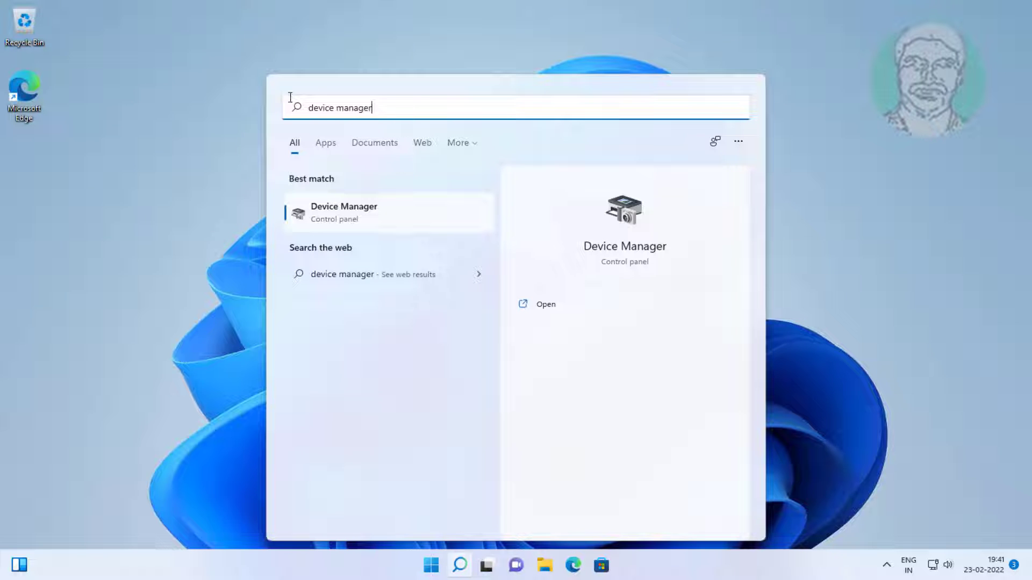
click(357, 218)
Step: Start a manual driver update for the Standard PS/2 Keyboard using the list of available drivers on the computer
click(71, 204)
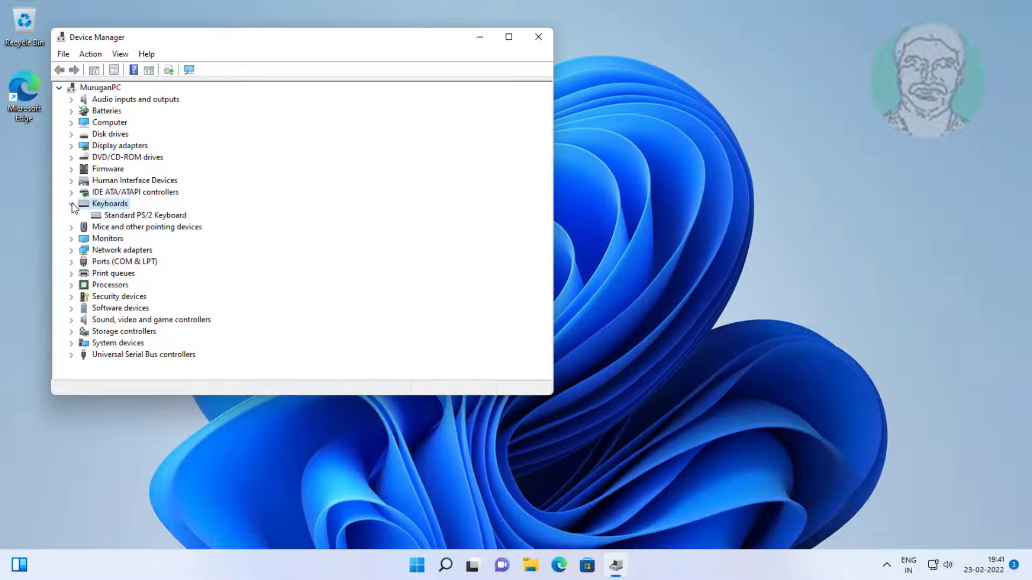
click(125, 217)
right_click(160, 217)
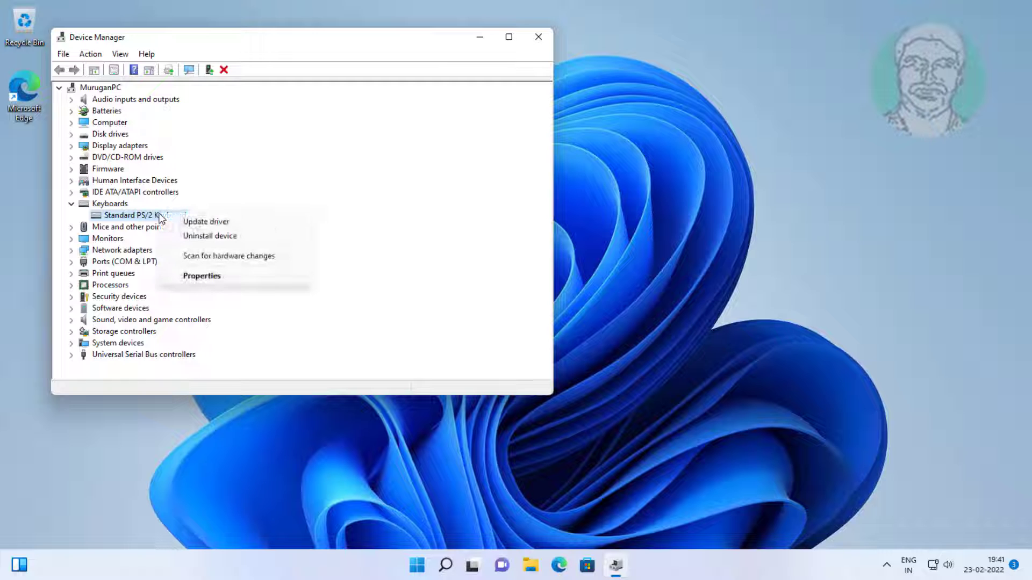
click(236, 222)
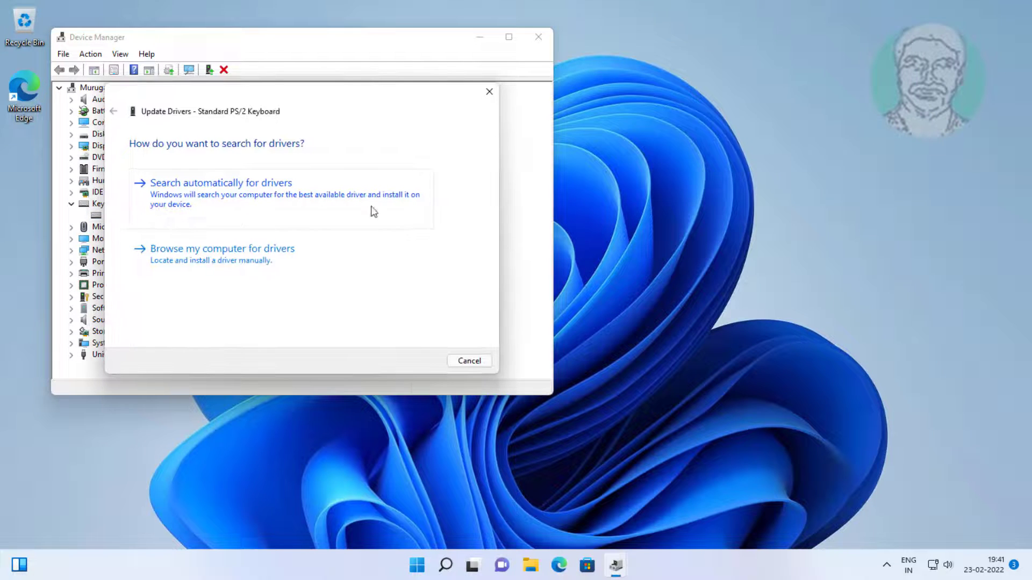
click(261, 250)
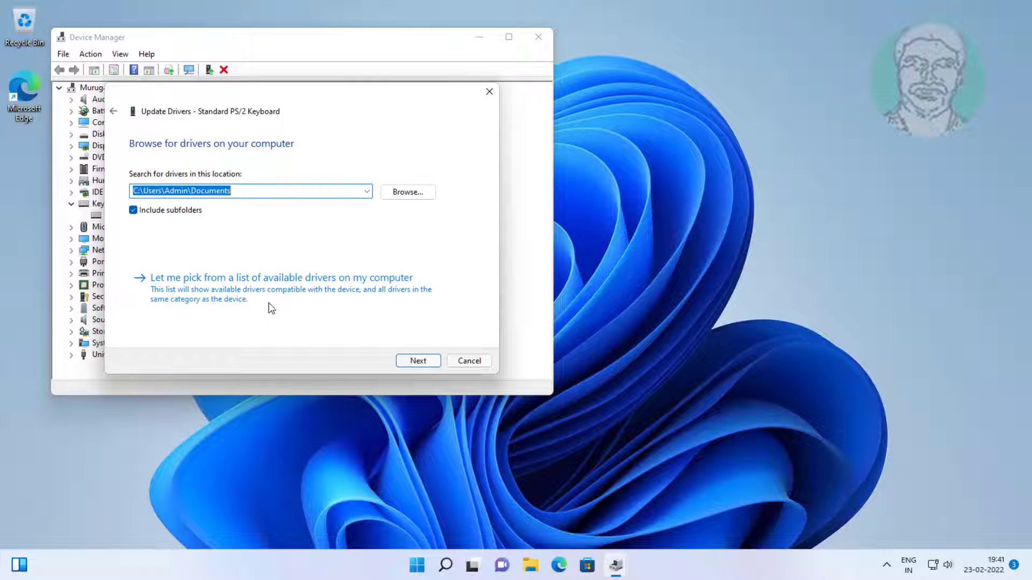
click(250, 292)
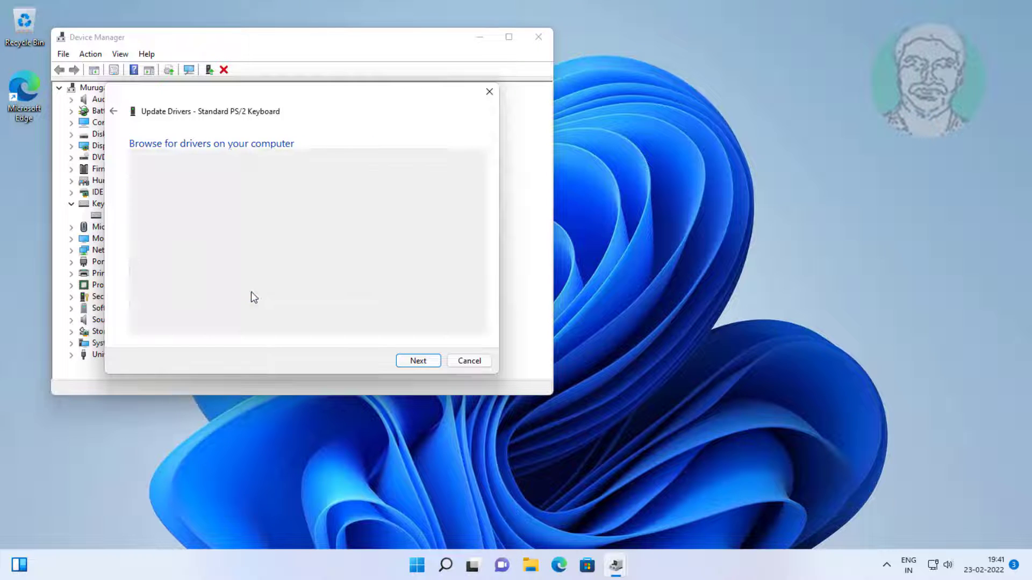
Step: Install the compatible Standard PS/2 Keyboard driver and close the update wizard
click(182, 249)
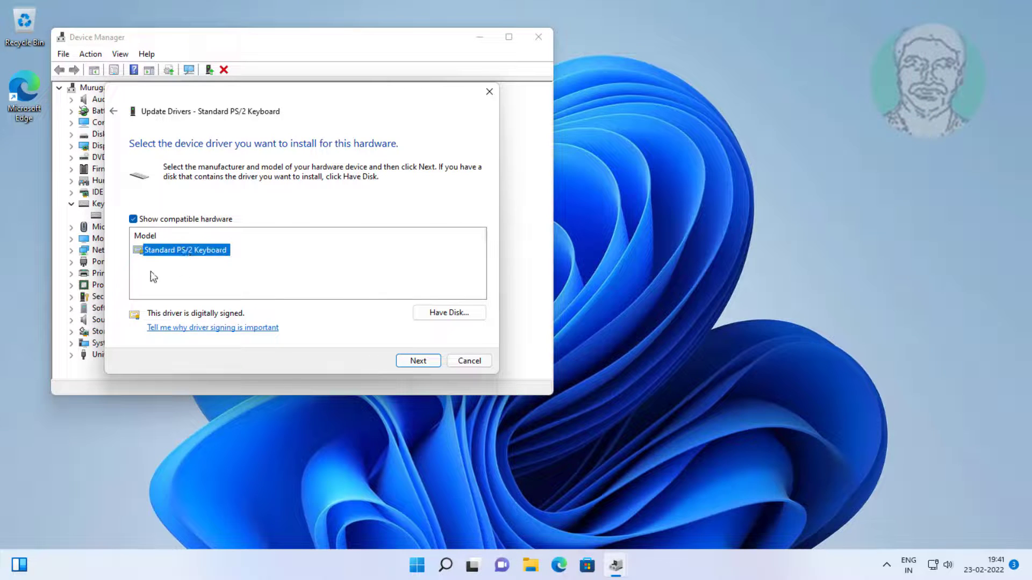
click(419, 360)
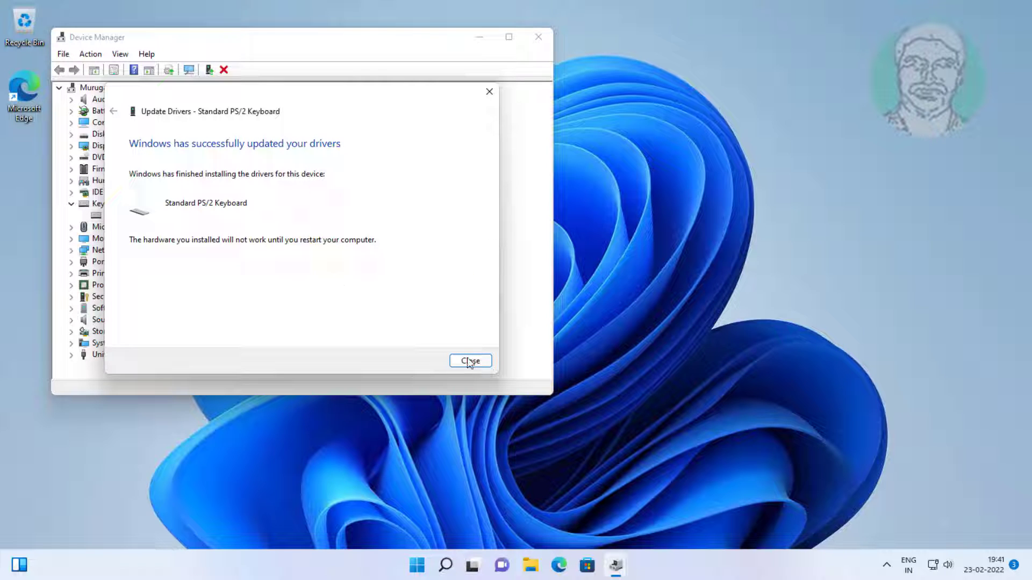
click(469, 361)
click(610, 292)
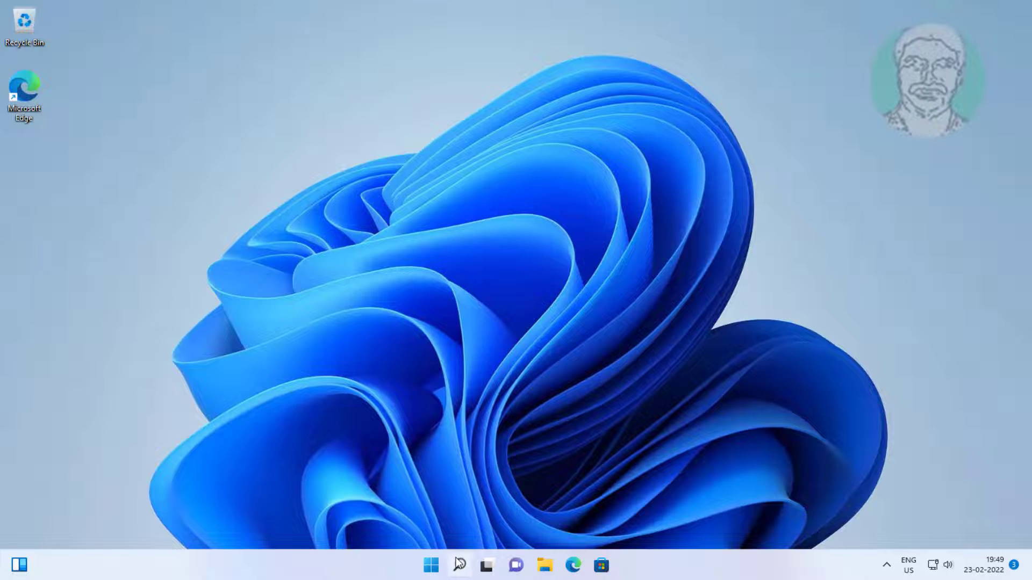
Step: Find Device Manager with a Windows search for "device manager" and open it
click(460, 564)
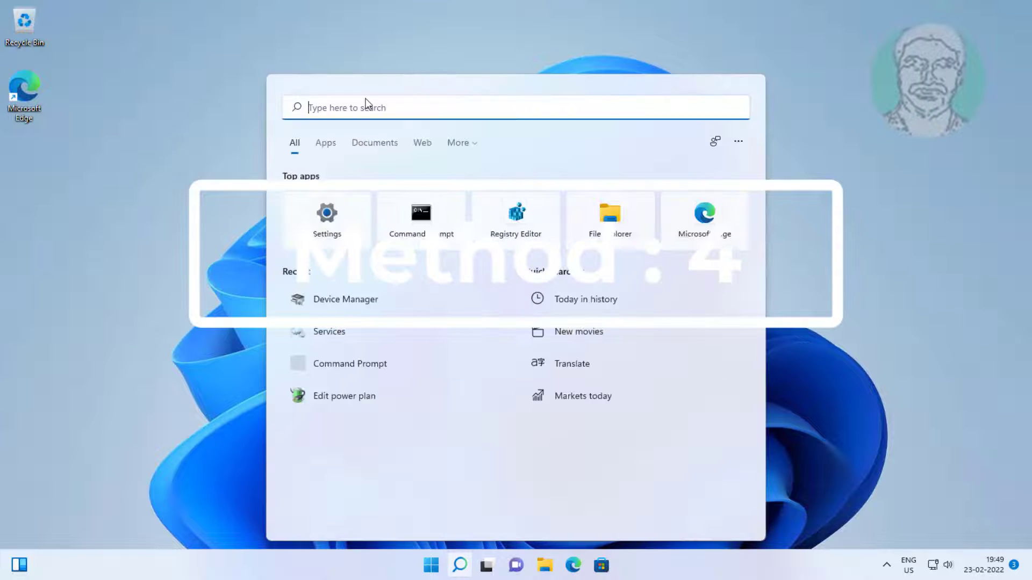
text(devic)
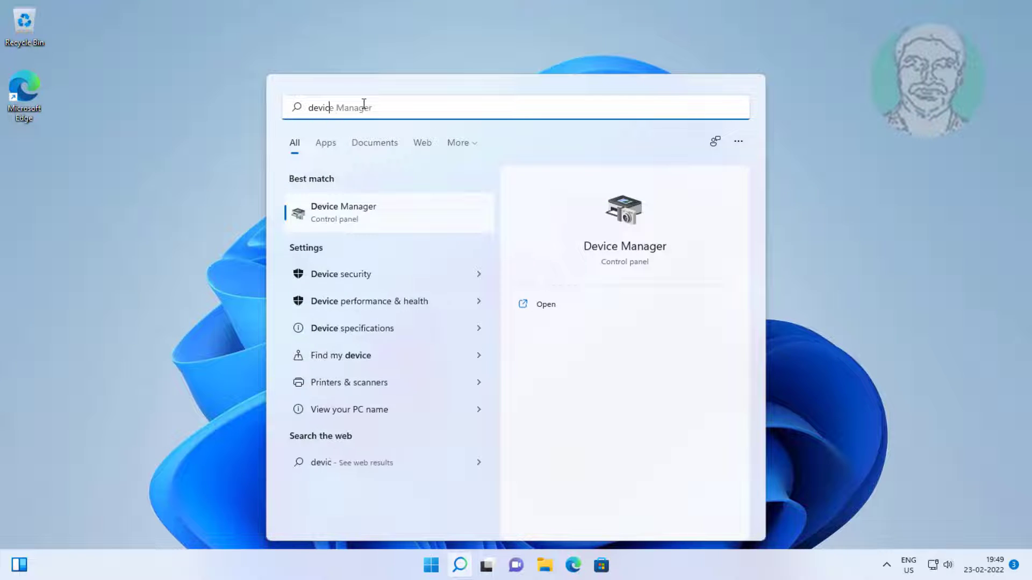
text(e manager)
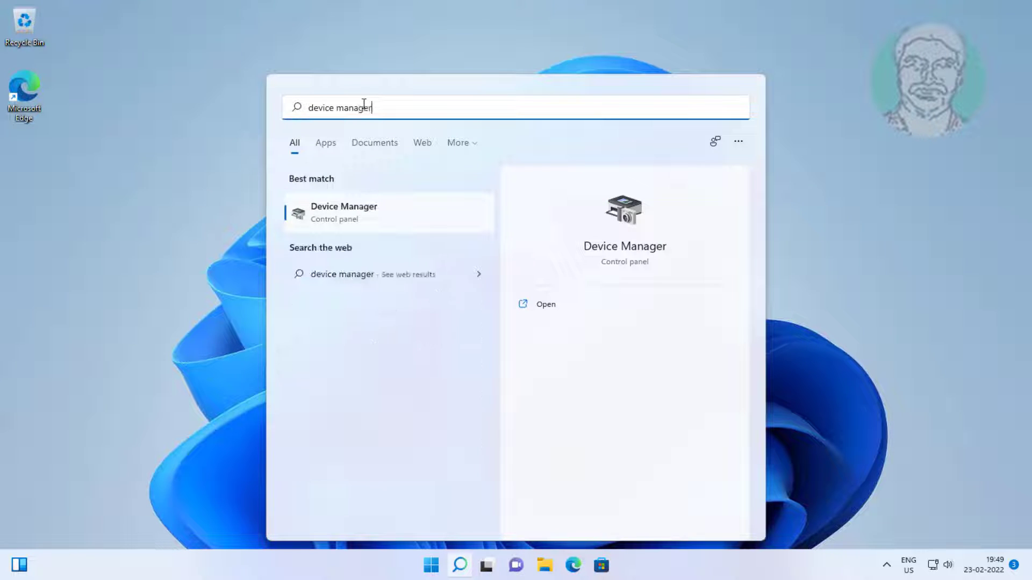
click(345, 215)
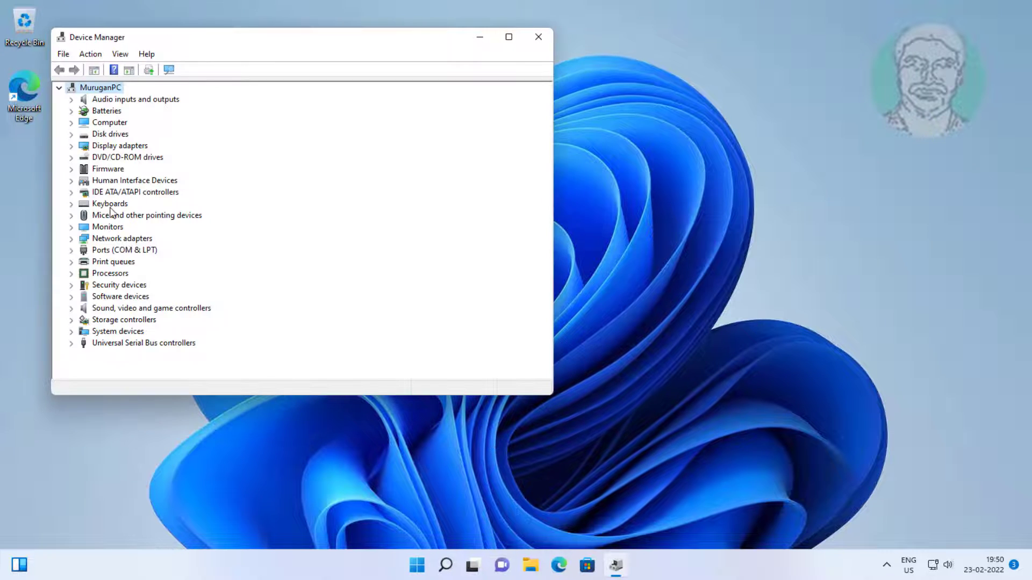
Step: Uninstall the Standard PS/2 Keyboard device from the Keyboards category
click(72, 204)
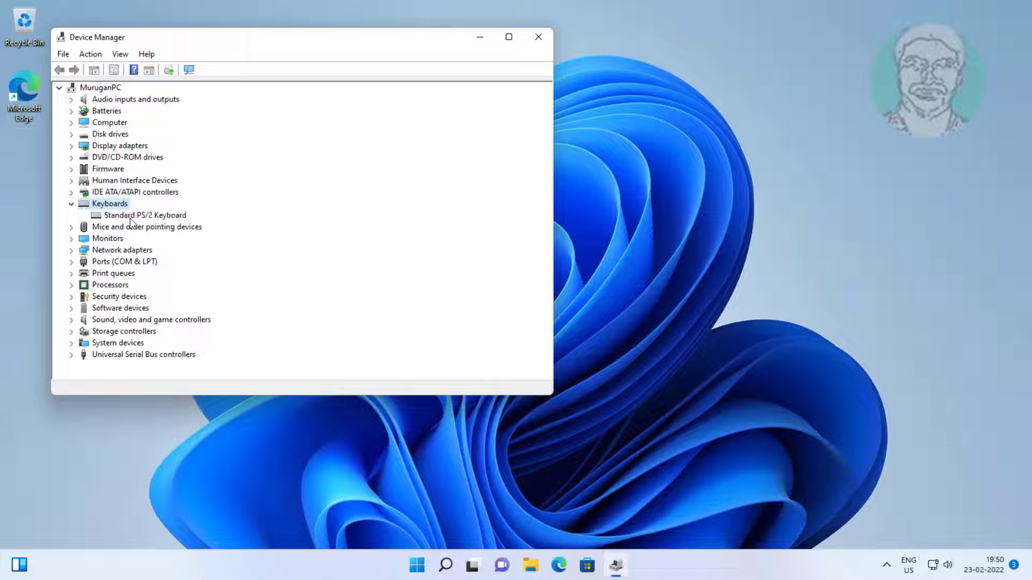
click(133, 216)
right_click(166, 217)
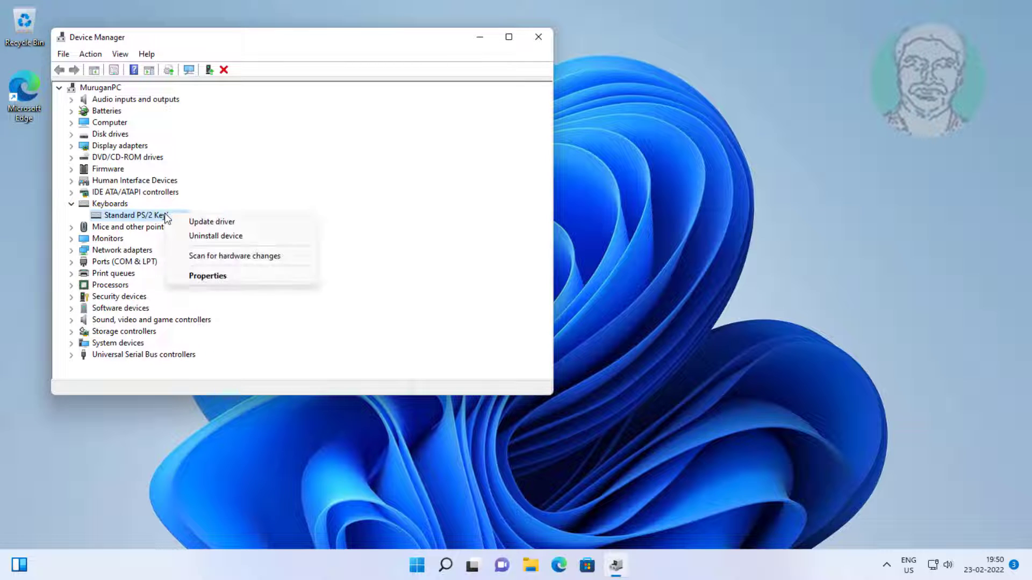
click(231, 234)
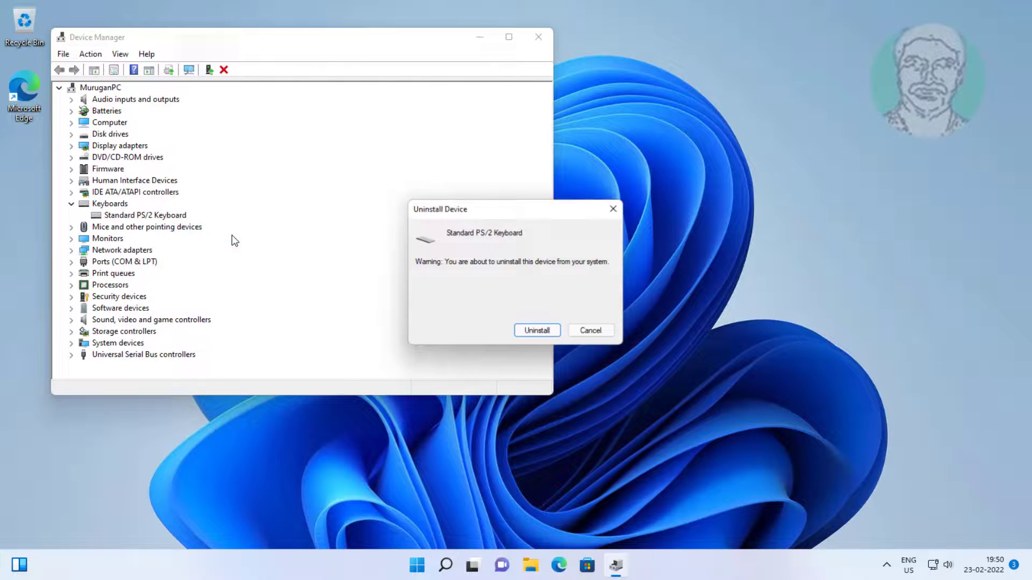
click(529, 332)
click(564, 284)
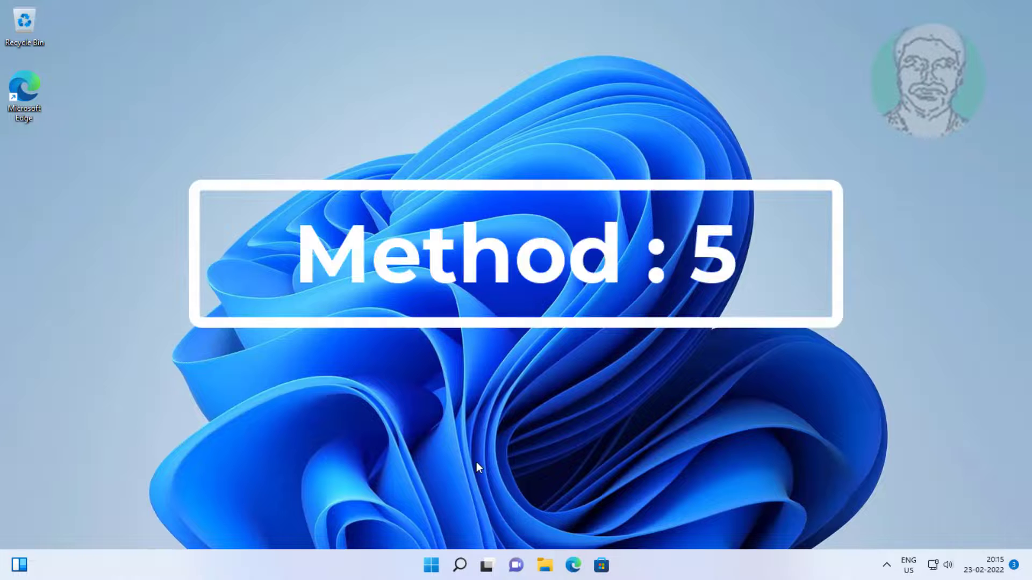
Step: Find Registry Editor with a Windows search for "regedit" and run it as administrator, allowing it to make changes
click(461, 565)
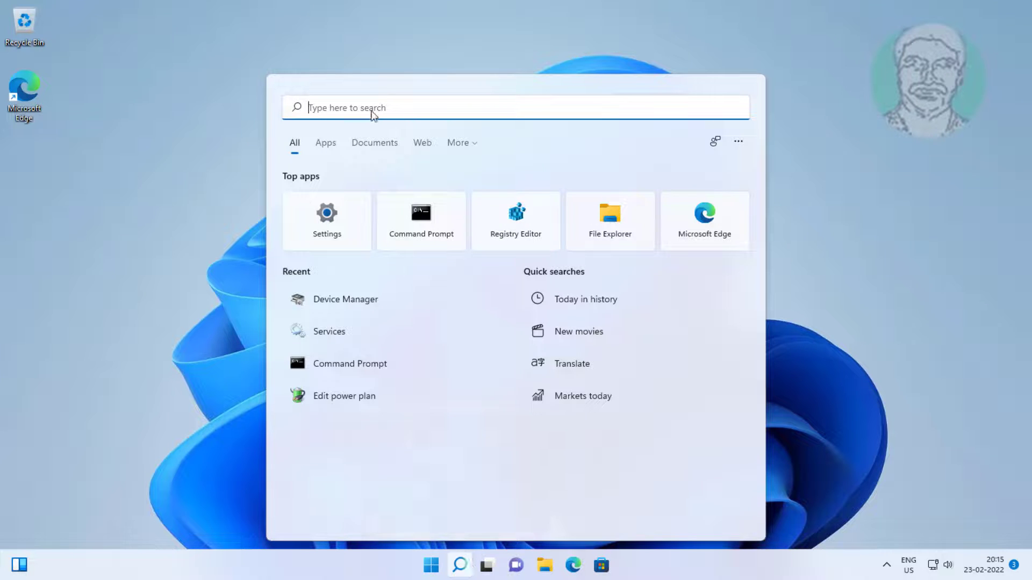
text(regedit)
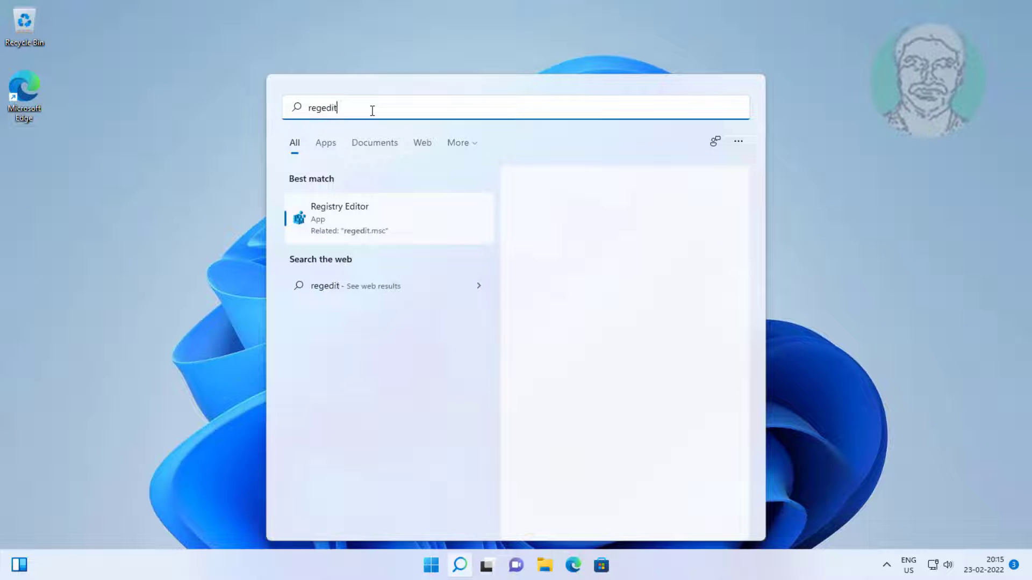
right_click(322, 220)
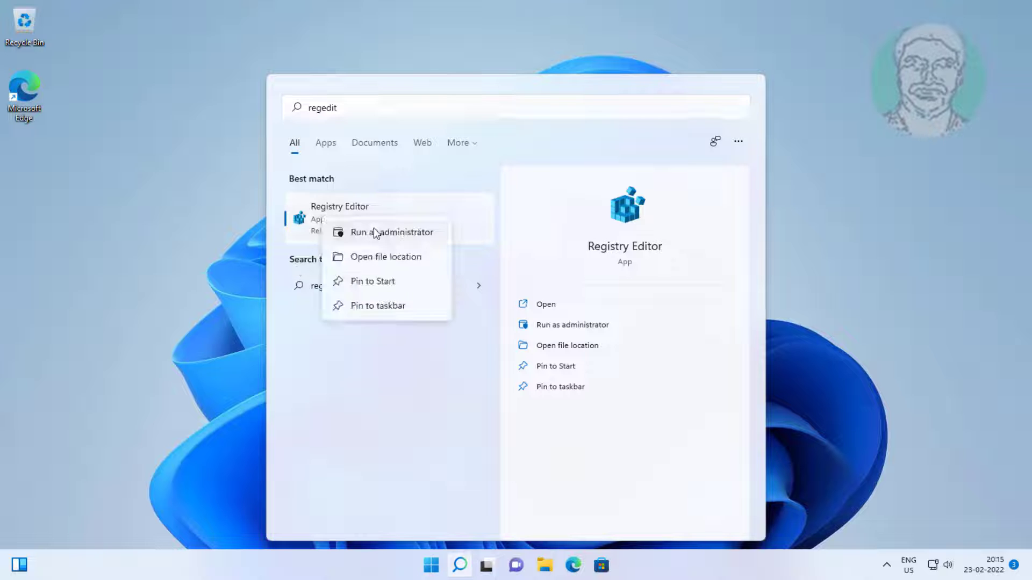
click(386, 232)
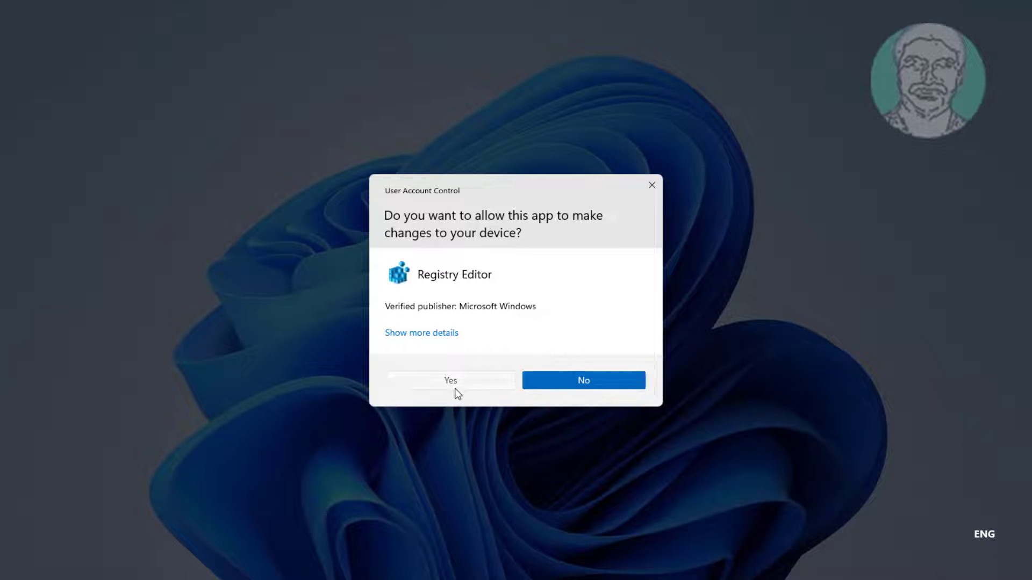
click(454, 384)
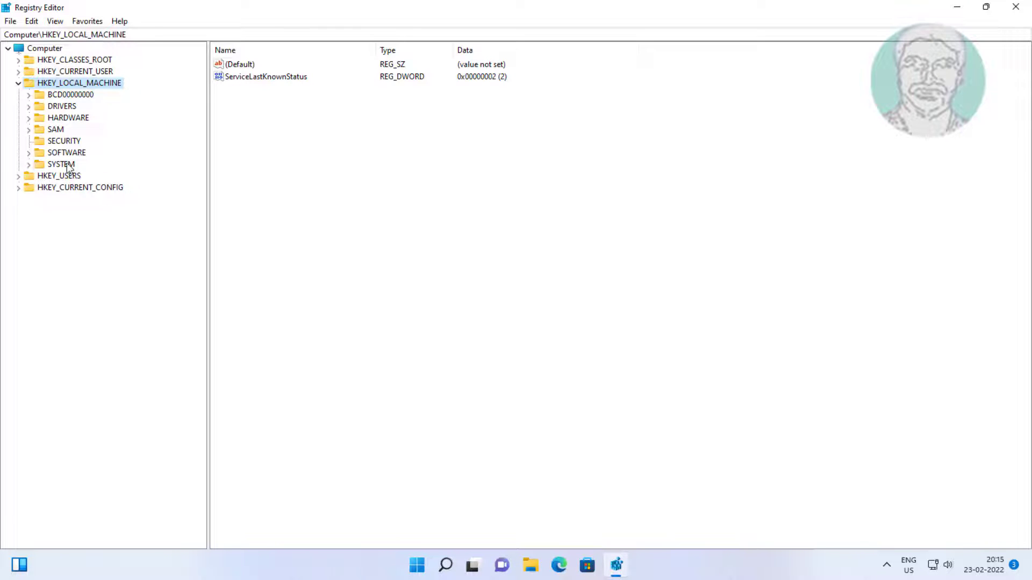
Step: Expand the registry tree to HKEY_LOCAL_MACHINE\SYSTEM\CurrentControlSet\Services
click(59, 165)
click(29, 165)
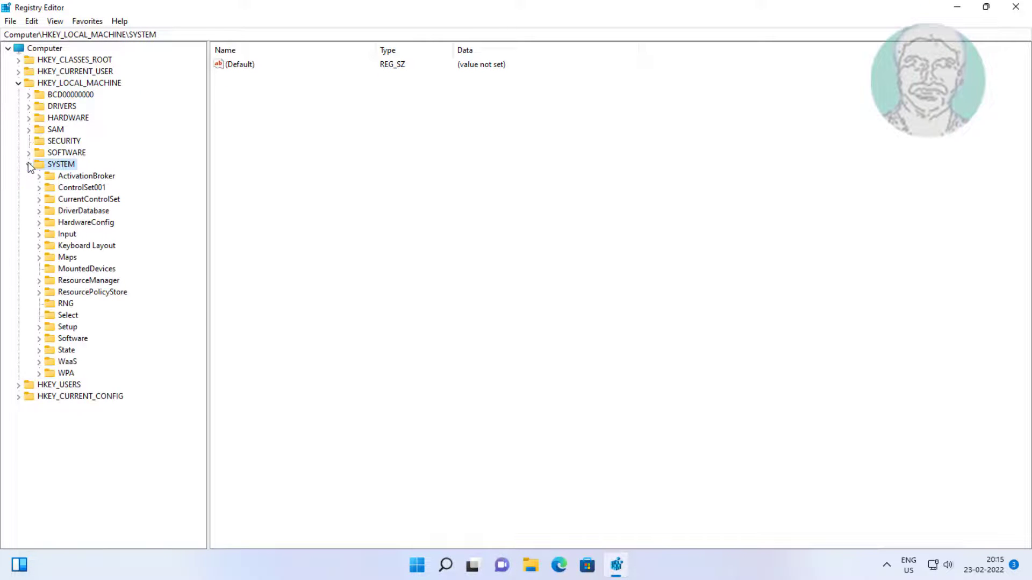
click(88, 202)
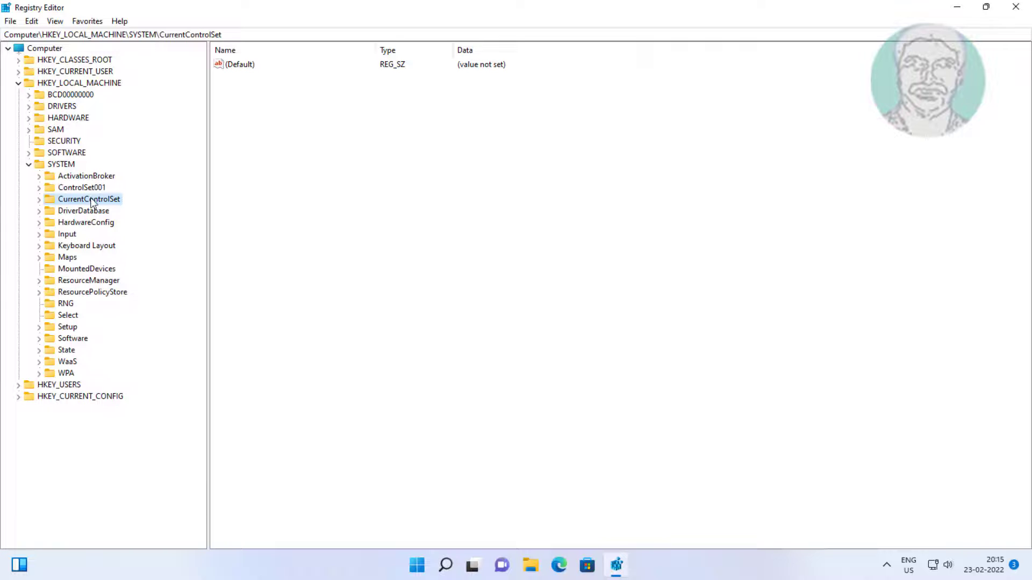
click(36, 200)
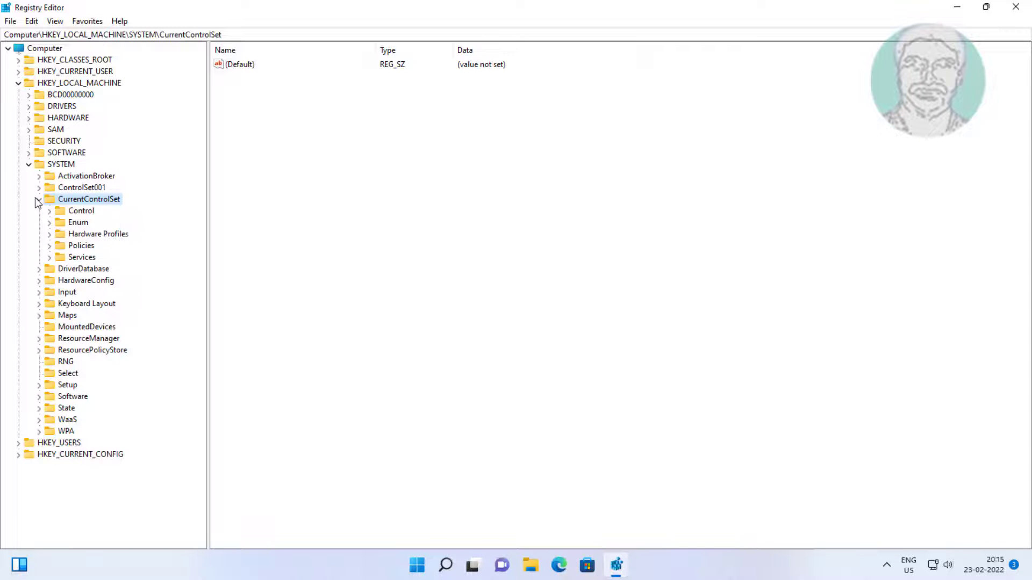
click(73, 257)
click(49, 258)
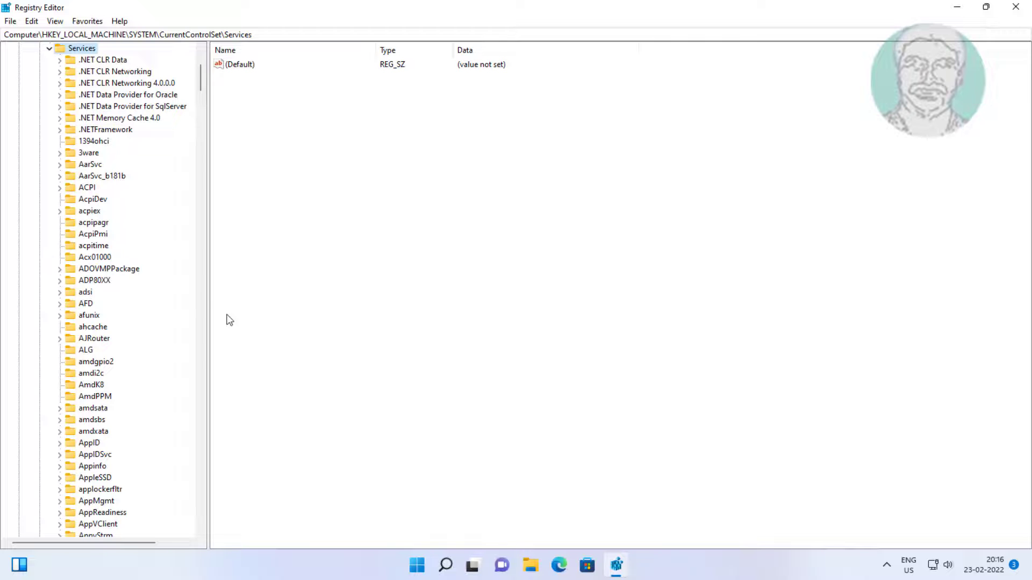
Step: Locate the i8042prt key under Services and set its Start DWORD value to 1
scroll(131, 323, down, 12)
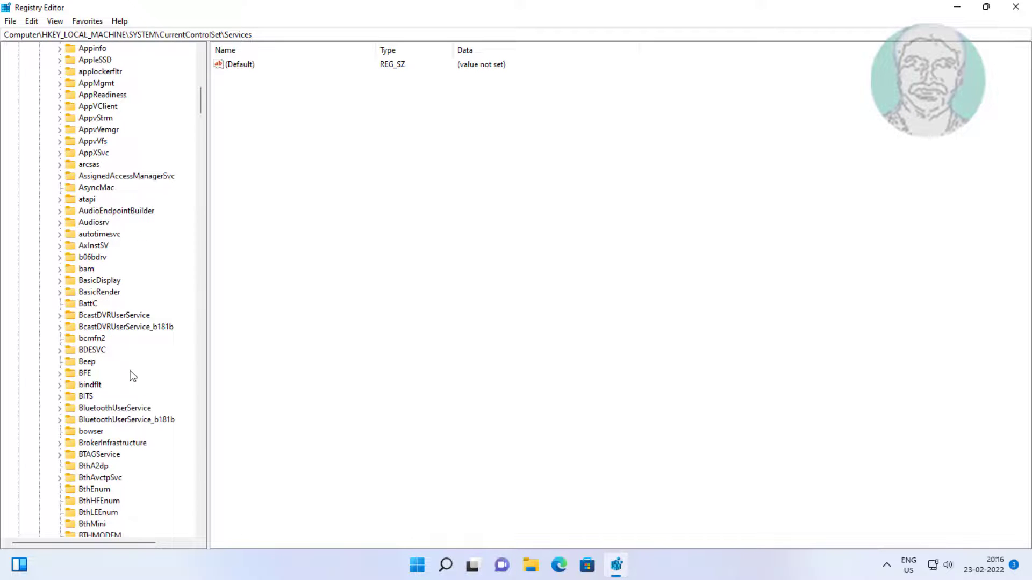
scroll(133, 376, down, 20)
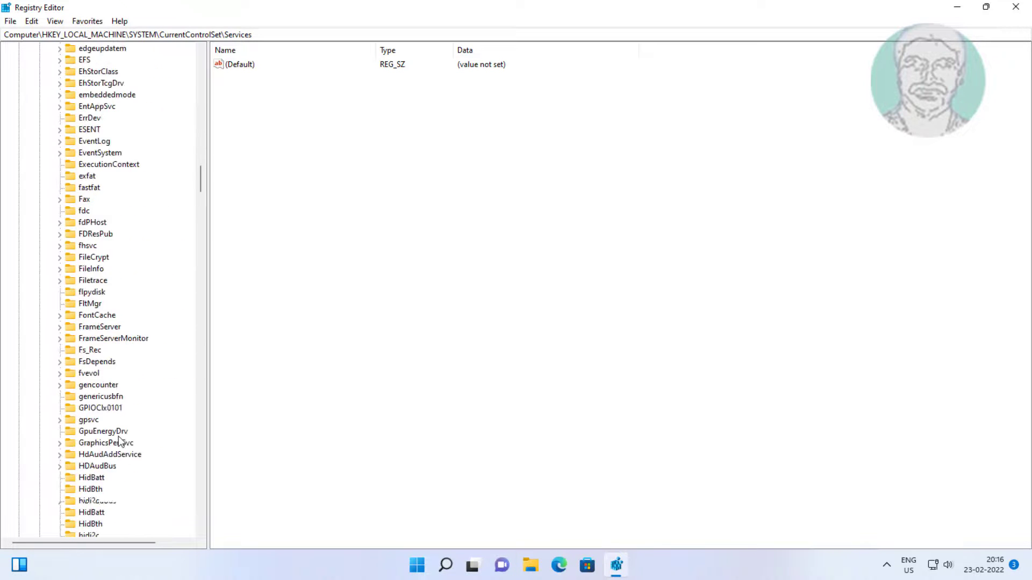
scroll(118, 437, down, 18)
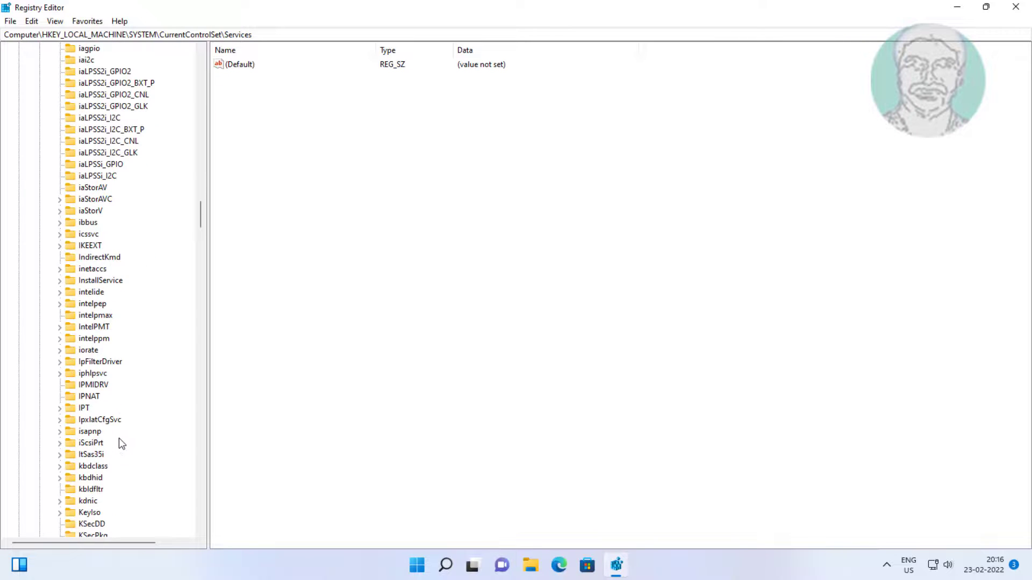
scroll(118, 438, down, 5)
scroll(129, 373, up, 2)
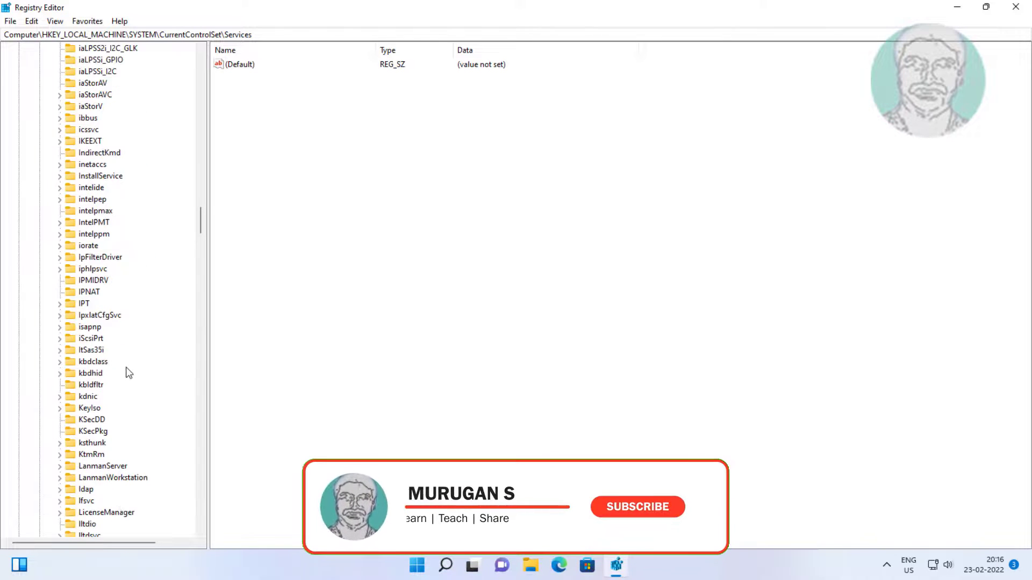
scroll(129, 373, up, 4)
scroll(124, 273, up, 5)
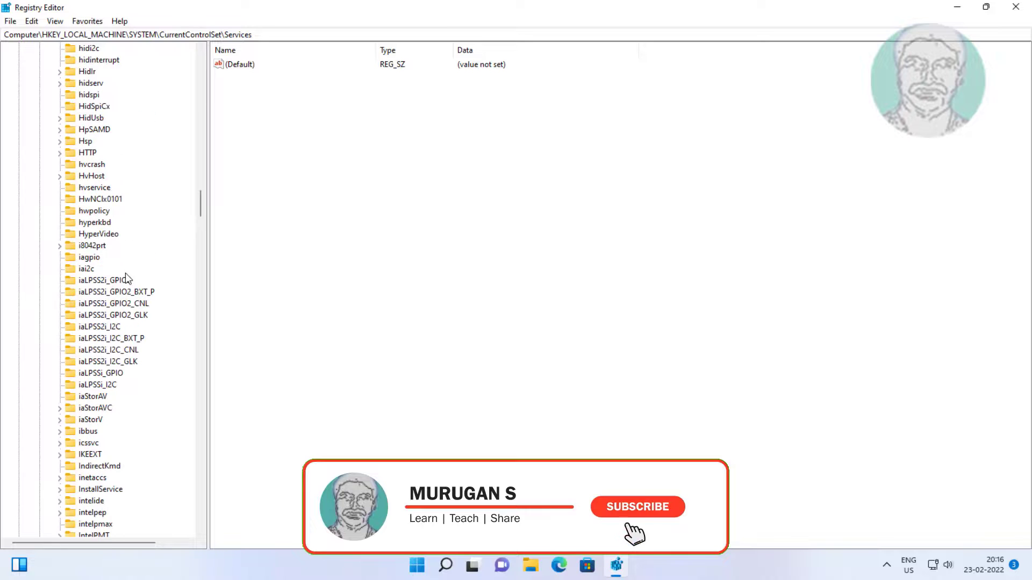
click(94, 247)
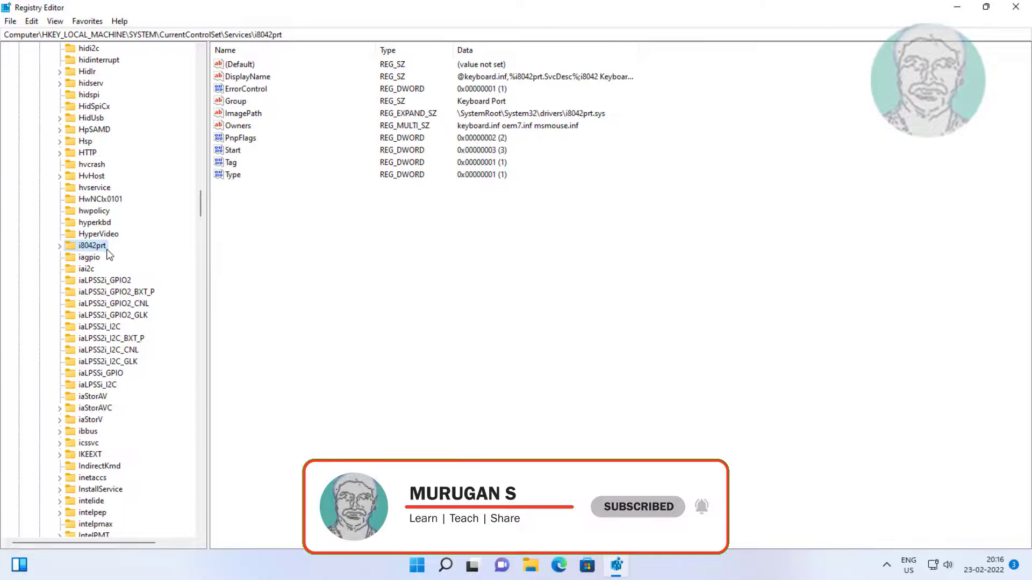
double_click(230, 151)
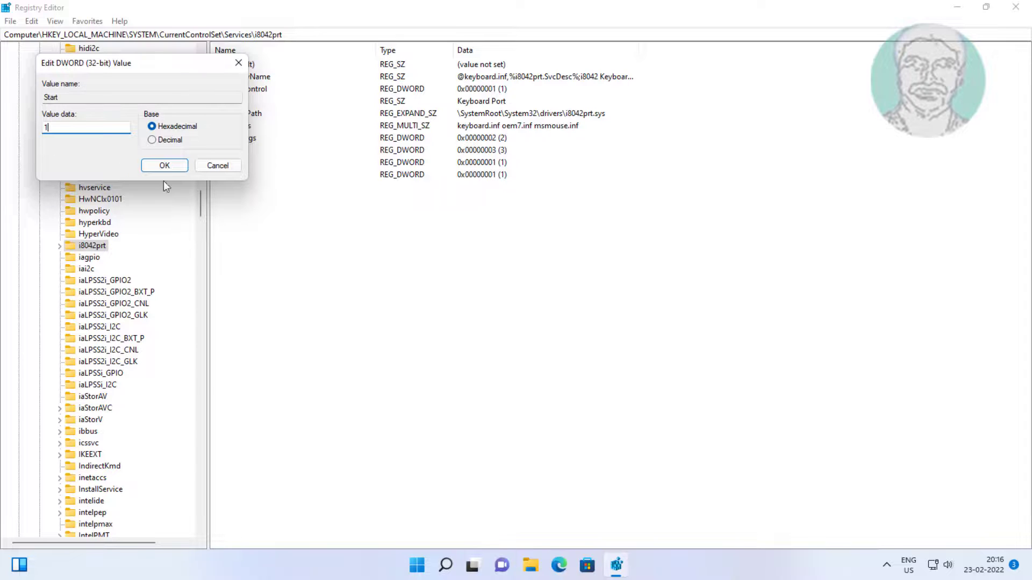
click(164, 165)
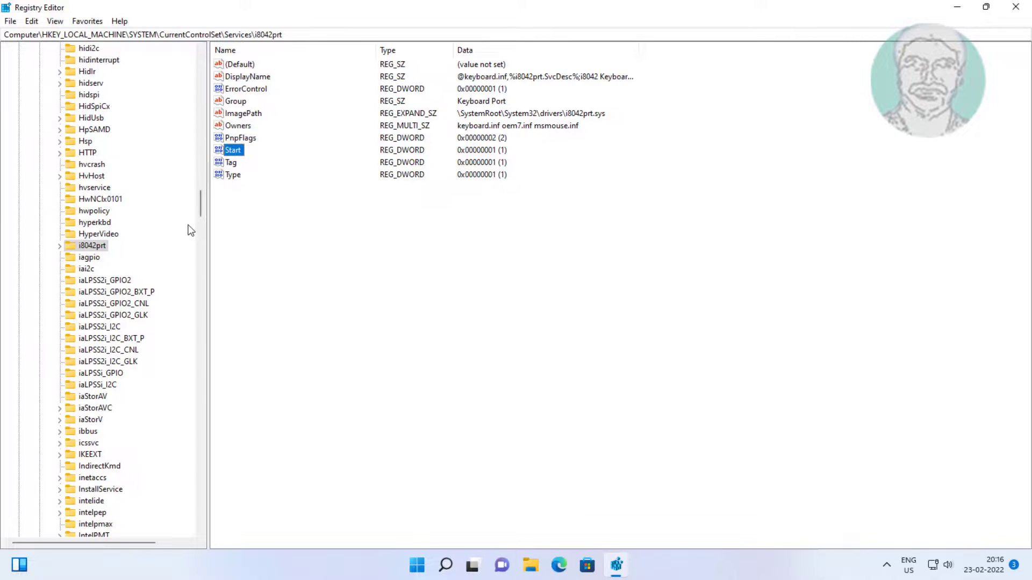
Step: Collapse the expanded registry branches up to HKEY_LOCAL_MACHINE and close Registry Editor
drag(200, 206, 201, 61)
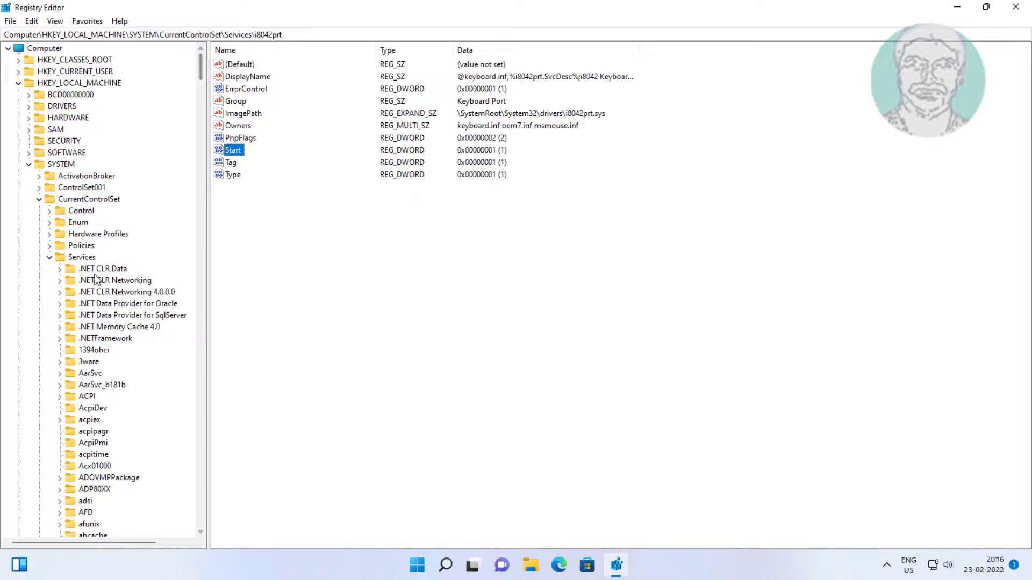
click(50, 258)
click(39, 199)
click(28, 164)
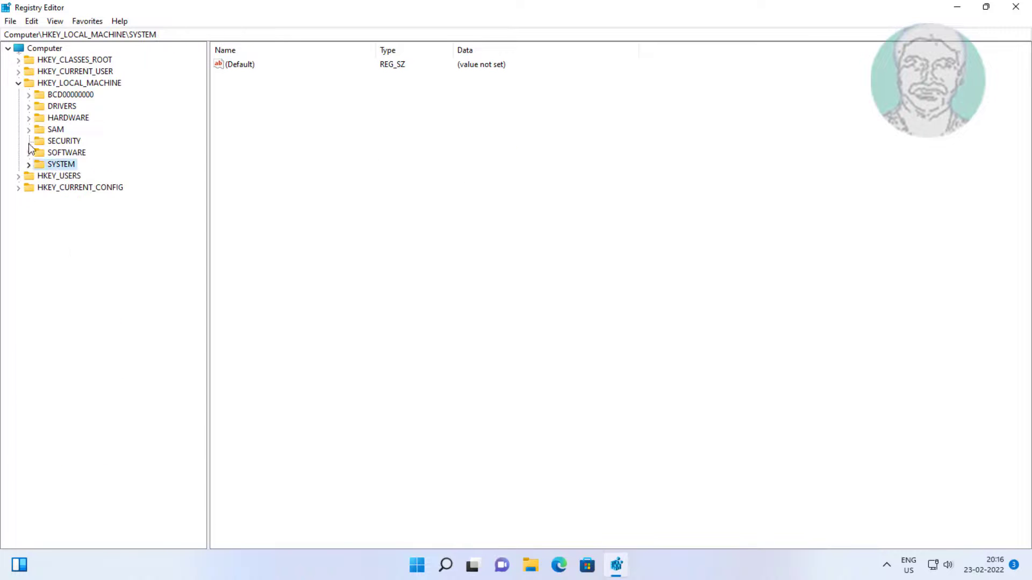
click(18, 83)
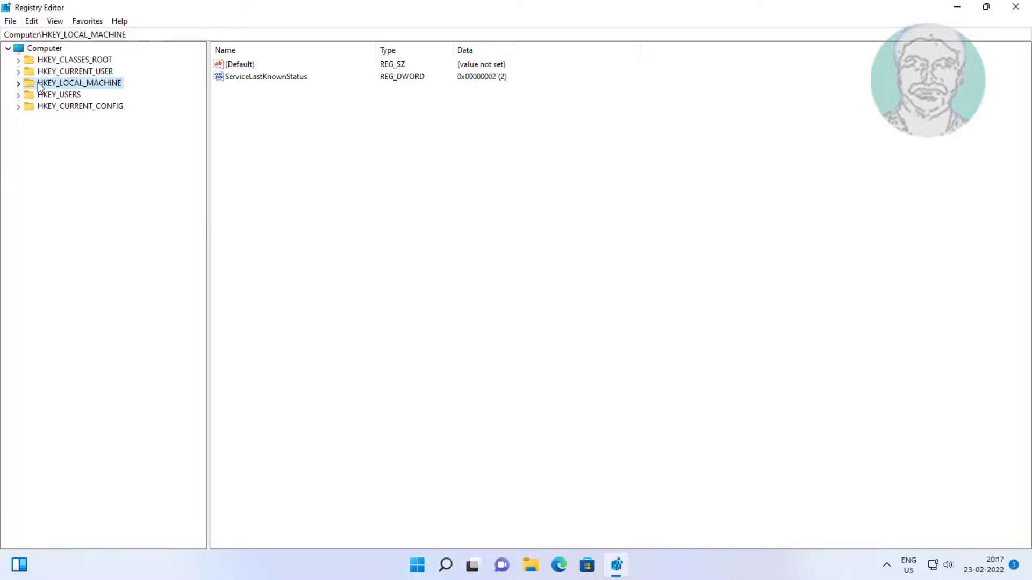
click(1016, 7)
Step: Restart the computer from the Windows power options
click(431, 565)
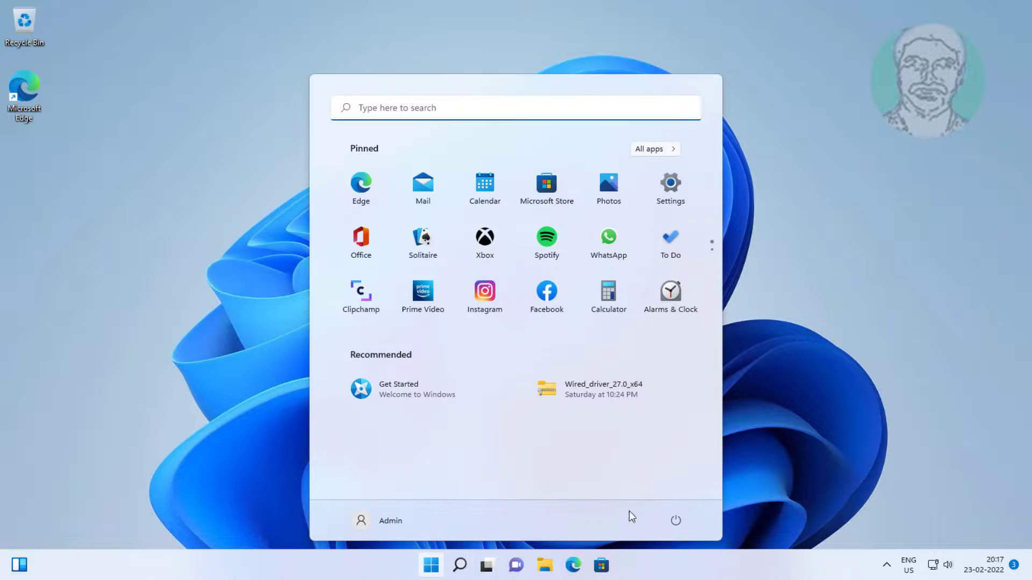
click(676, 517)
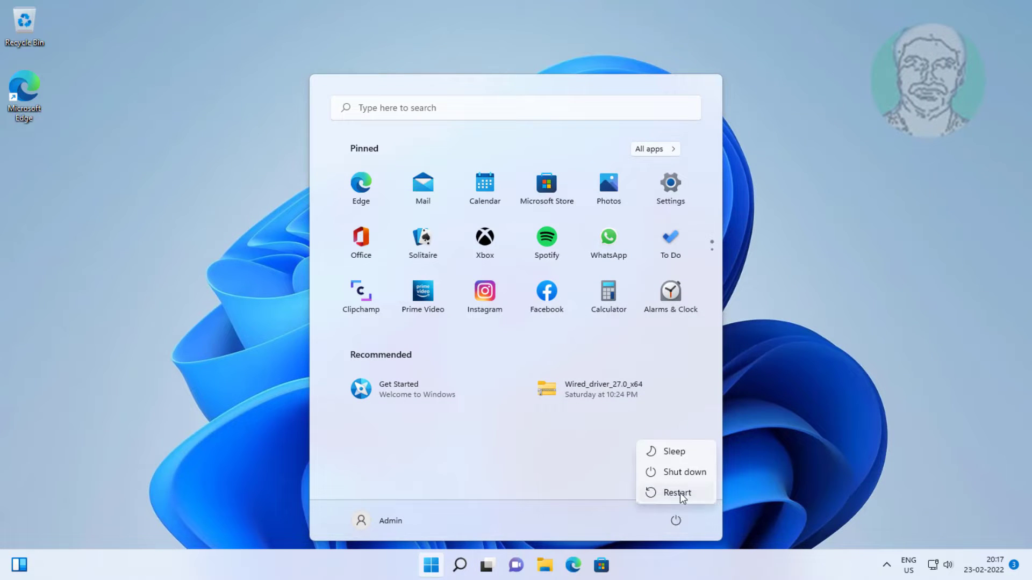
click(679, 492)
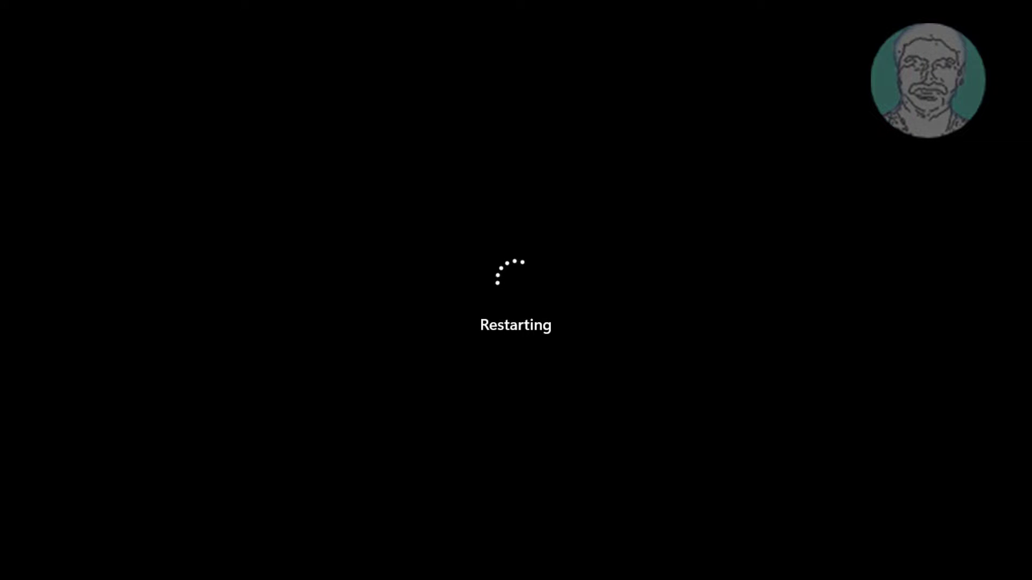